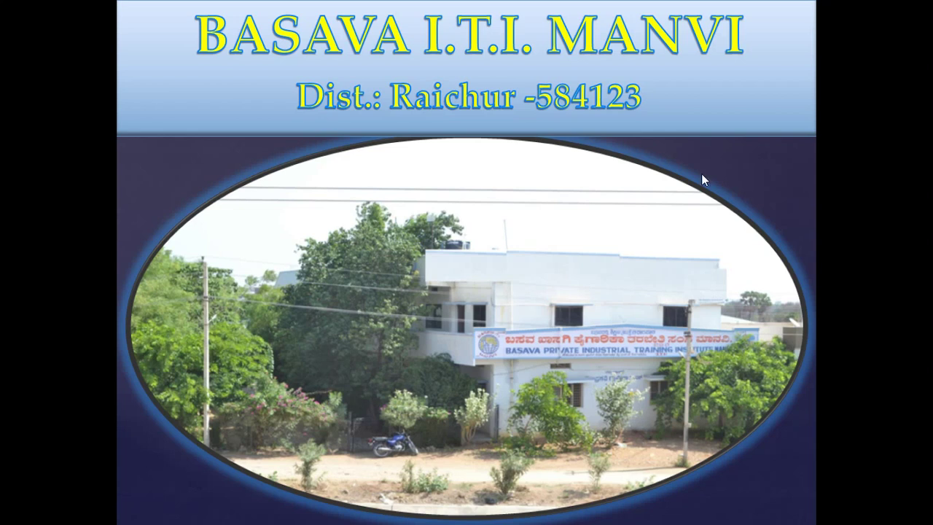
Launch Excel 2010 from Start search, dismiss the activation notice and maximize the window
key(super)
text(ex)
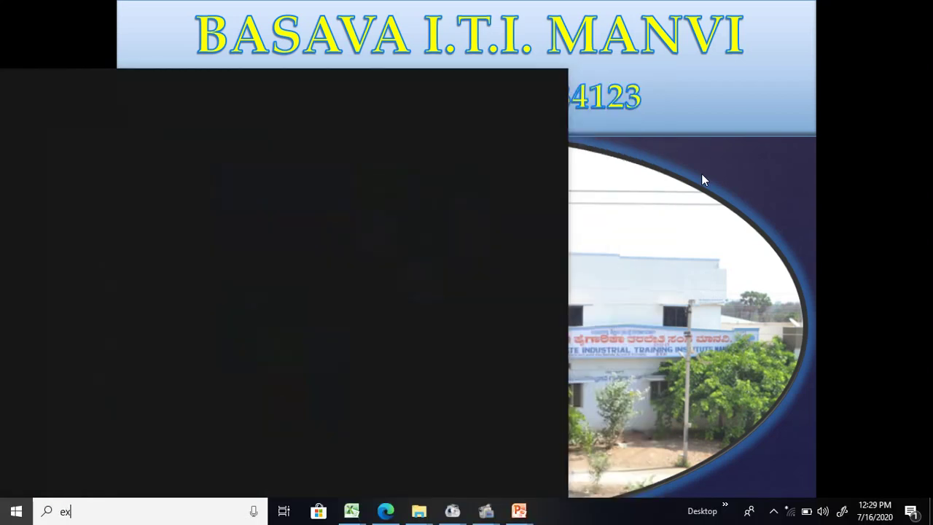
text(ce)
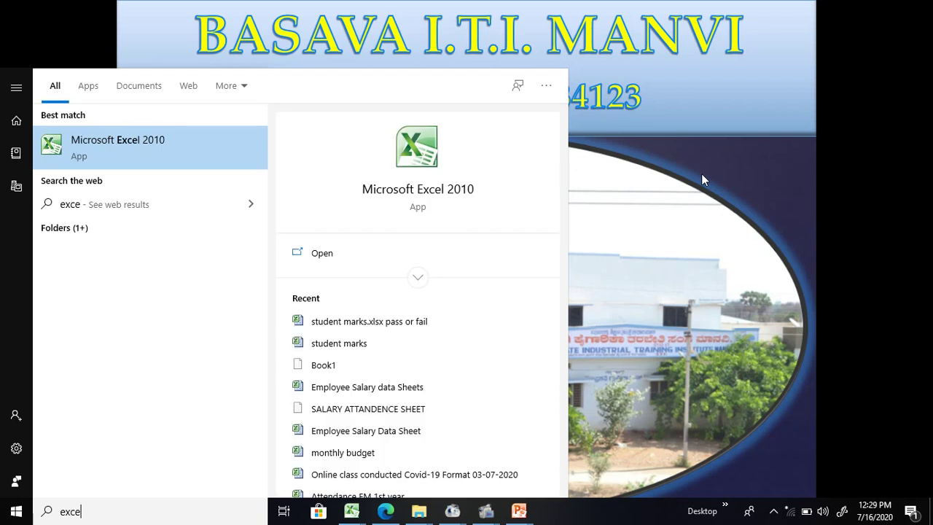
key(Return)
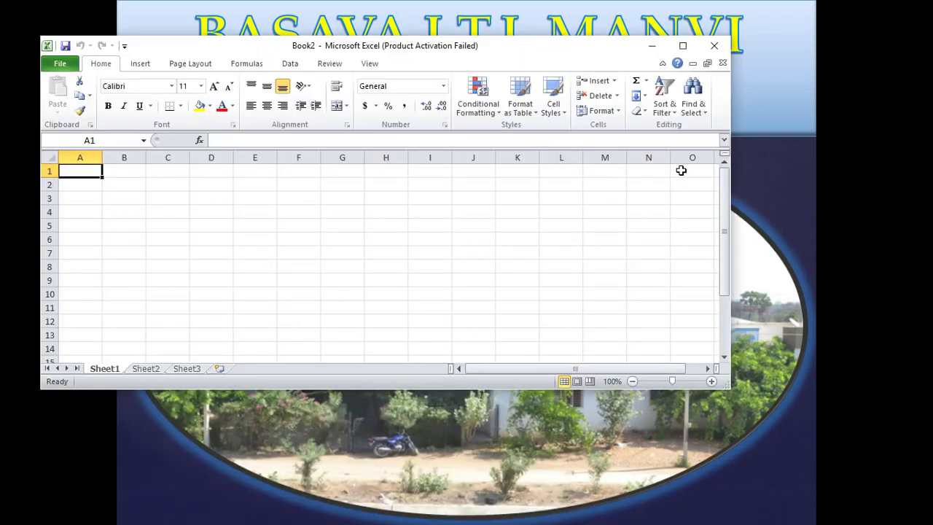
click(543, 75)
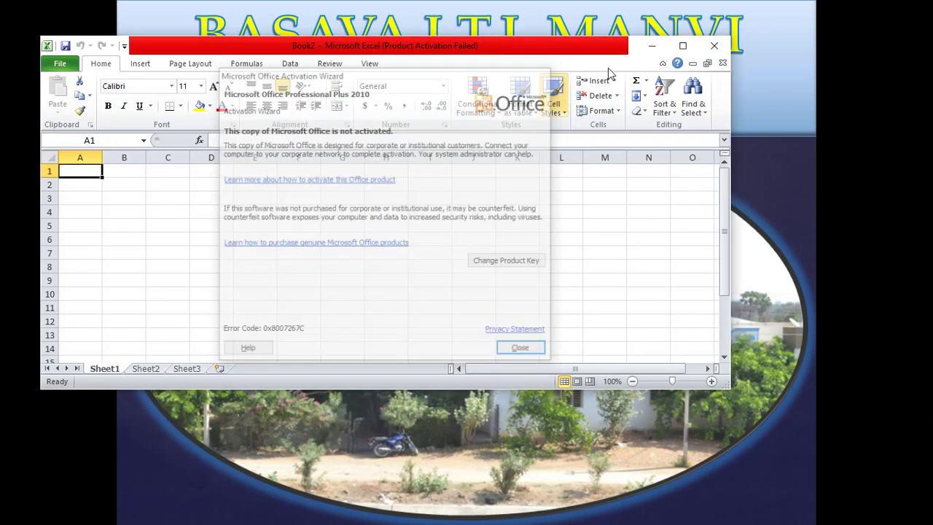
click(682, 45)
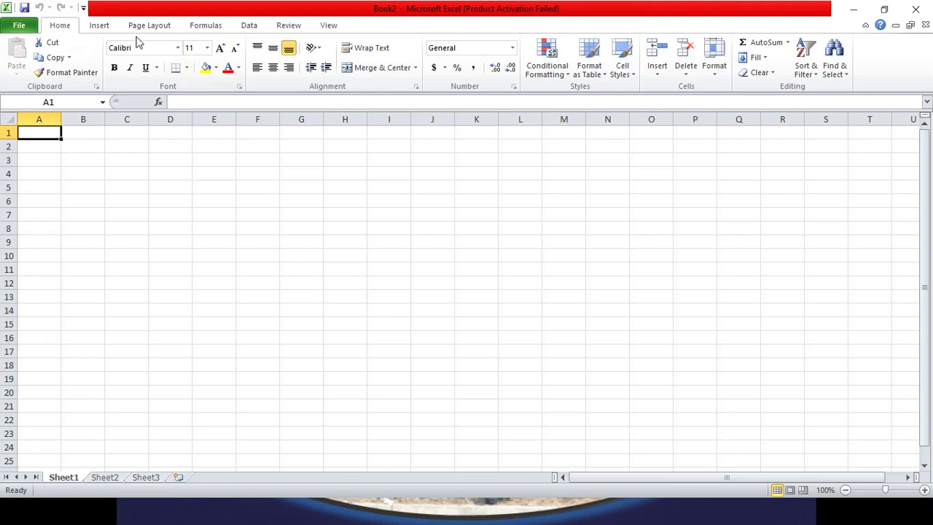
With C2 selected, insert a red shadowed WordArt box reading 'Your text here'
click(107, 145)
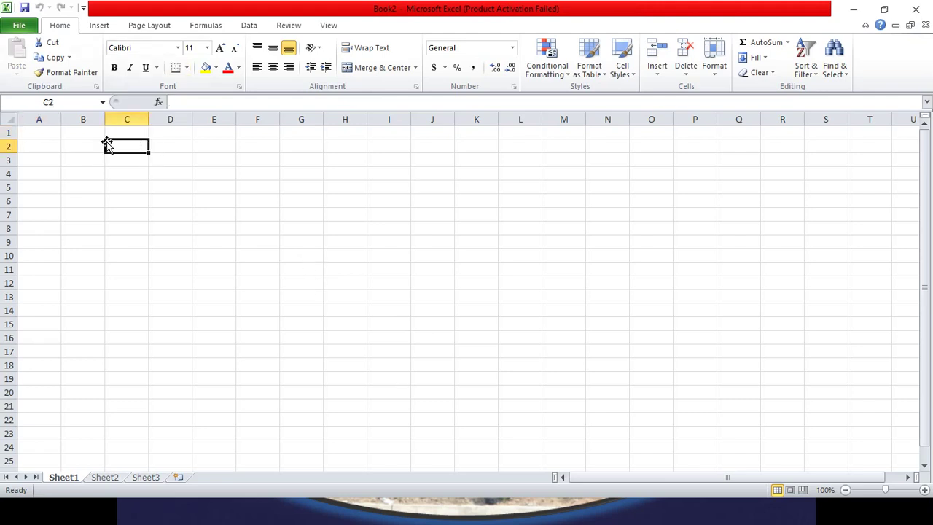
click(99, 27)
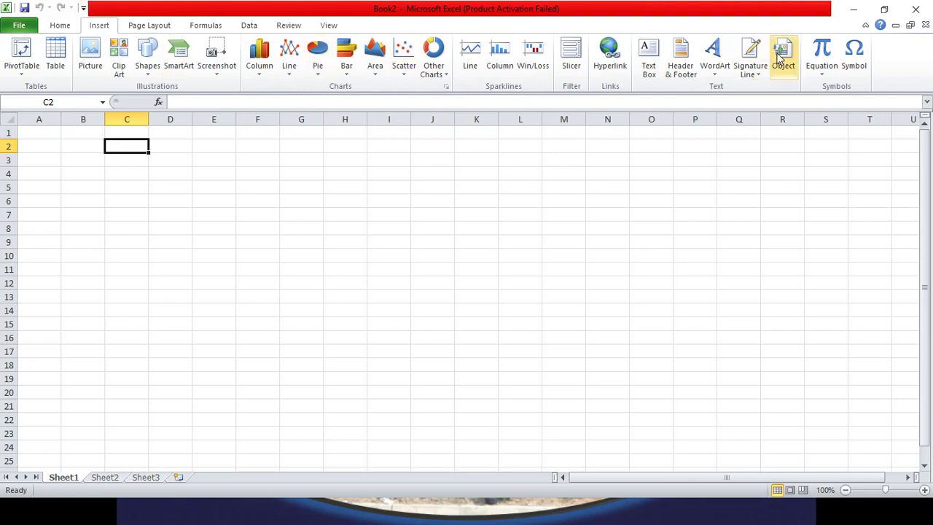
click(718, 75)
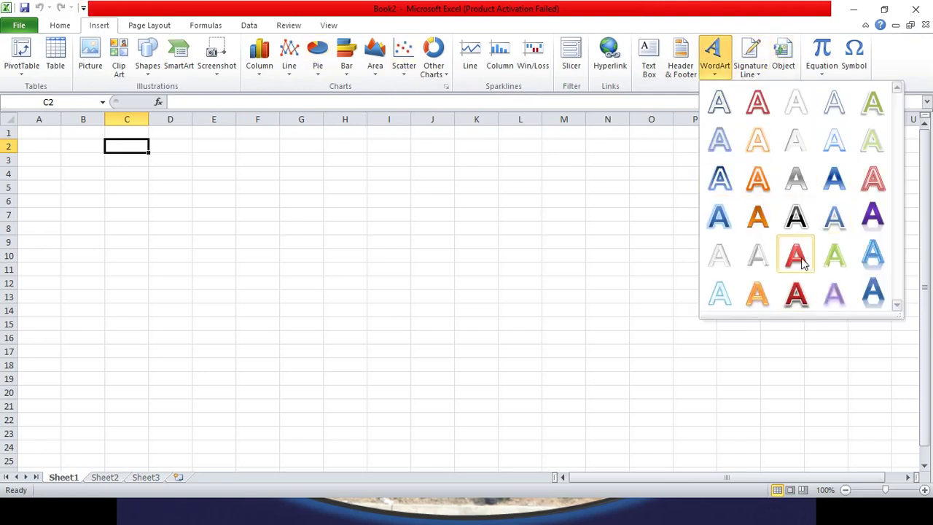
click(798, 294)
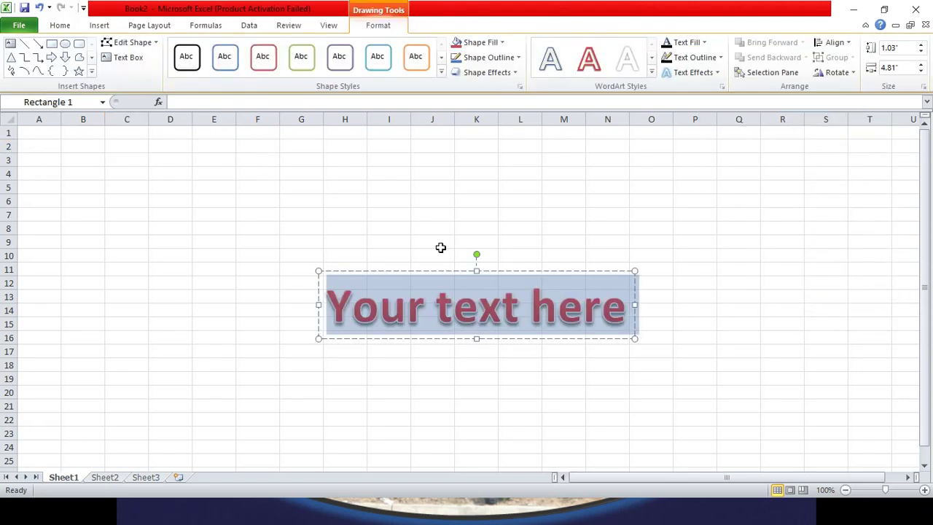
Replace the WordArt text with 'SALES AND PURCHASE STOCK ENTRY'
text(Sa)
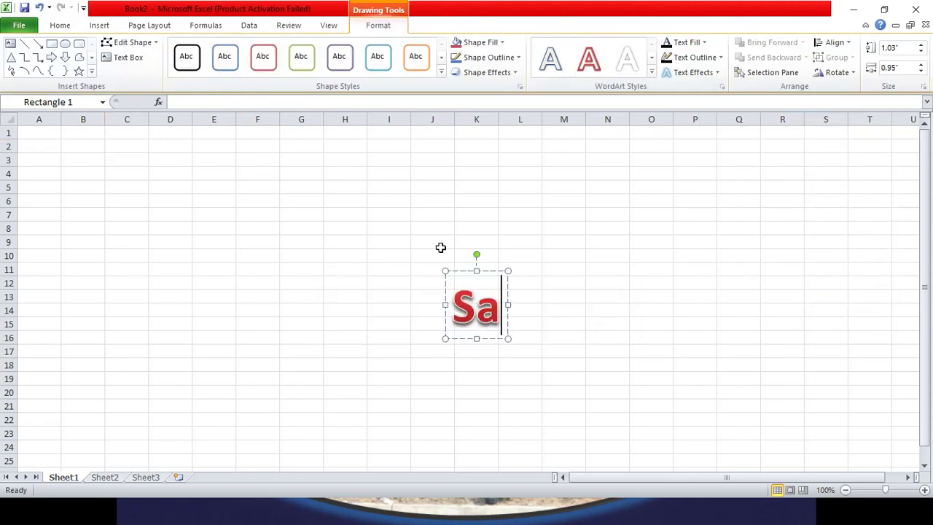
text(le)
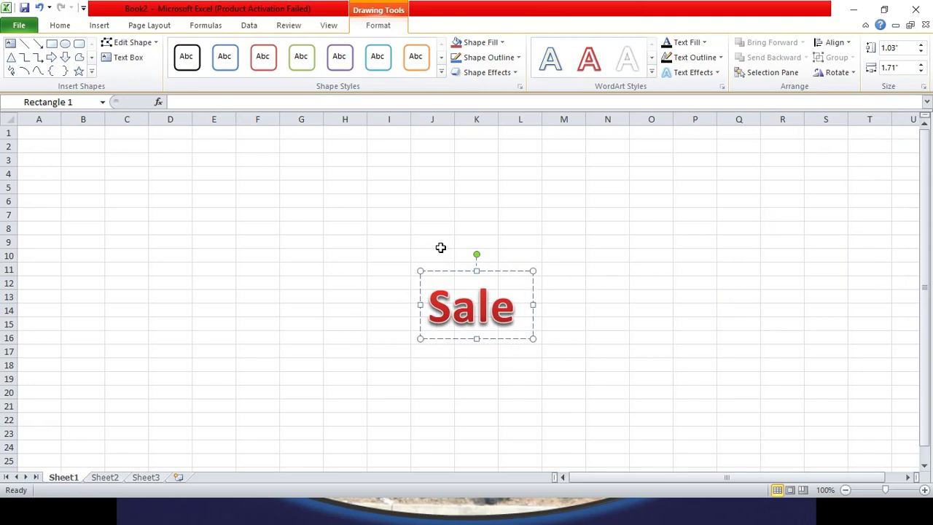
key(BackSpace)
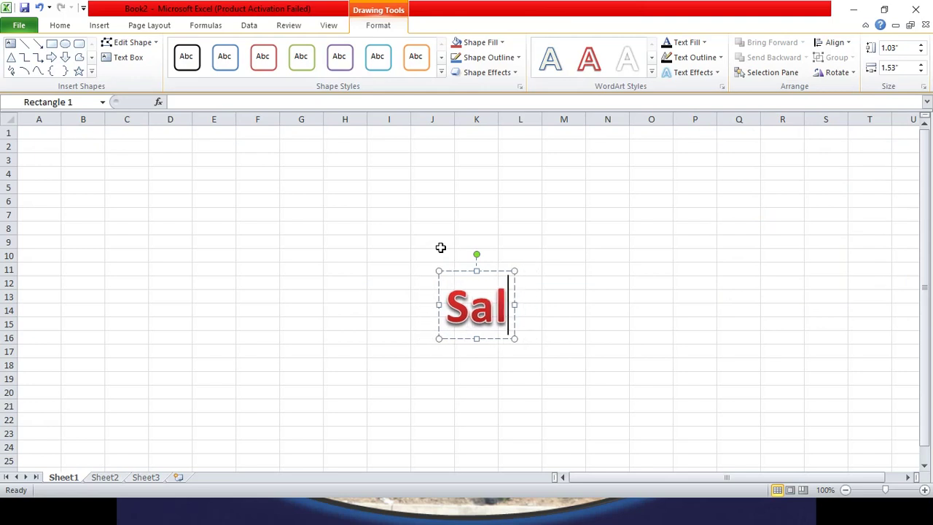
key(BackSpace)
key(BackSpace)
text(A)
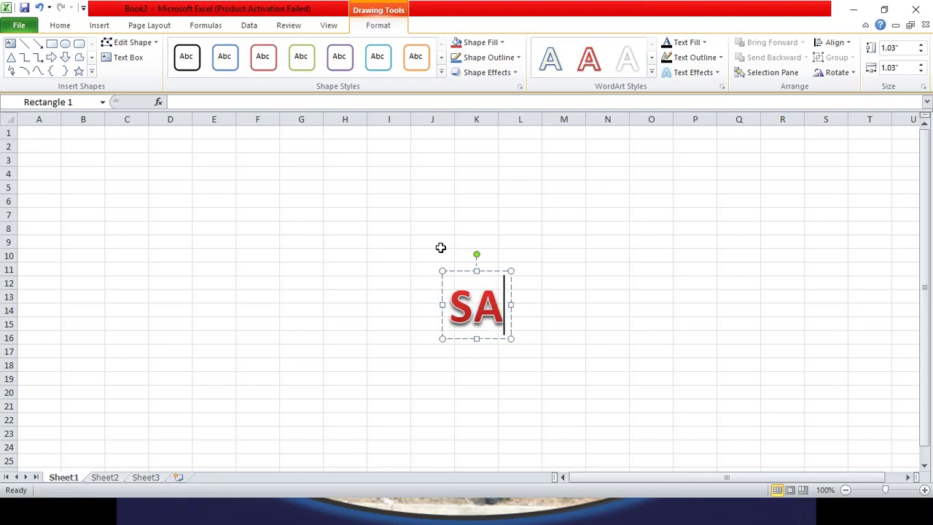
text(LES AND )
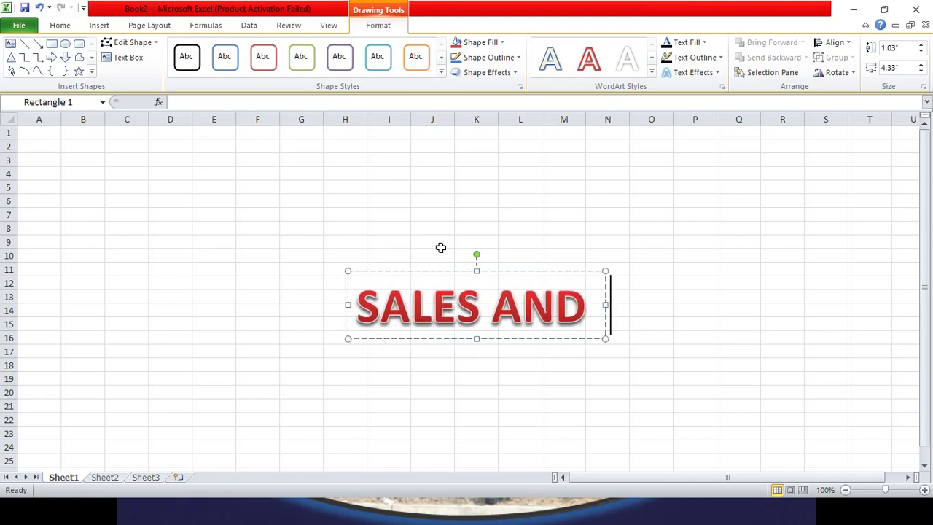
text(pUR)
key(BackSpace)
key(BackSpace)
key(BackSpace)
text(PURCH)
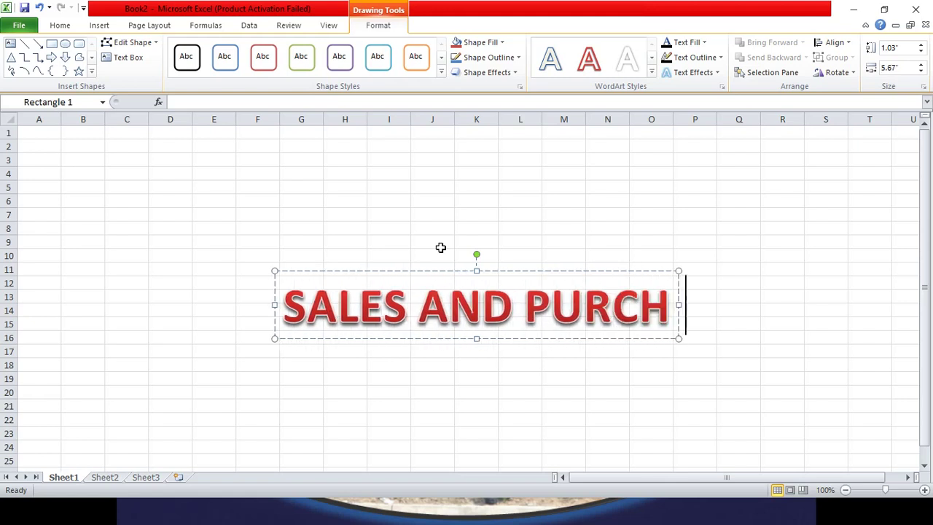
text(ASE S)
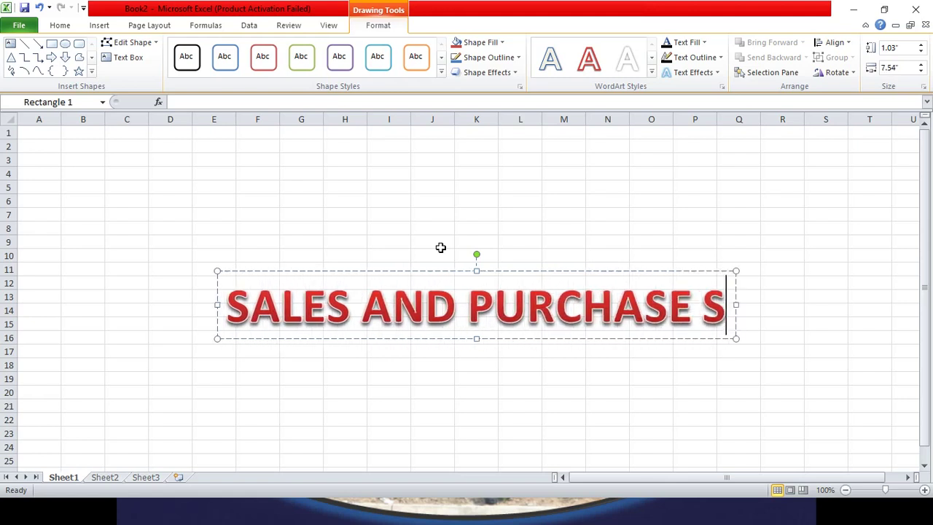
text(TOCK)
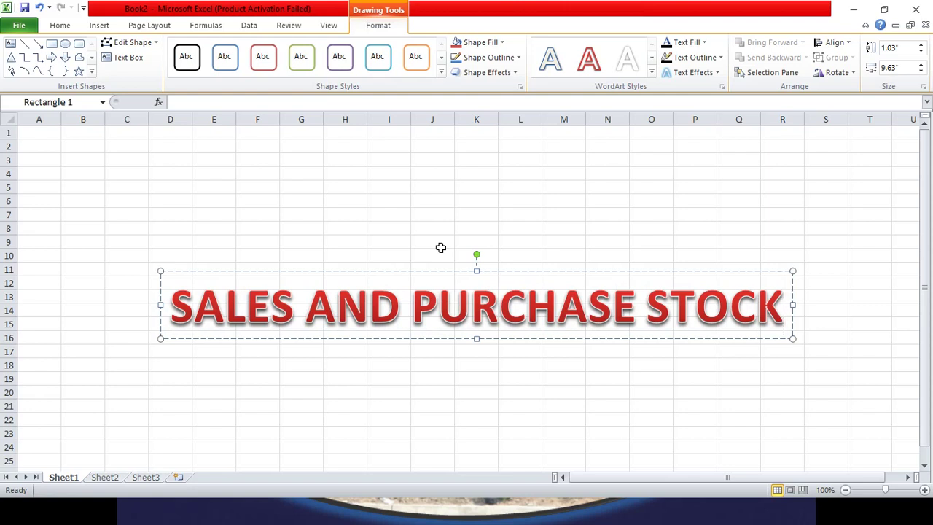
text( ENTR)
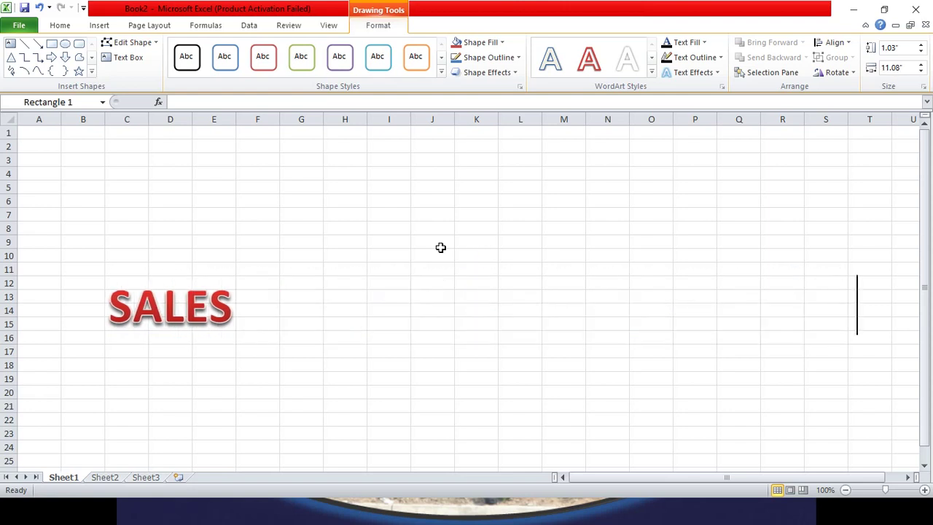
text(Y)
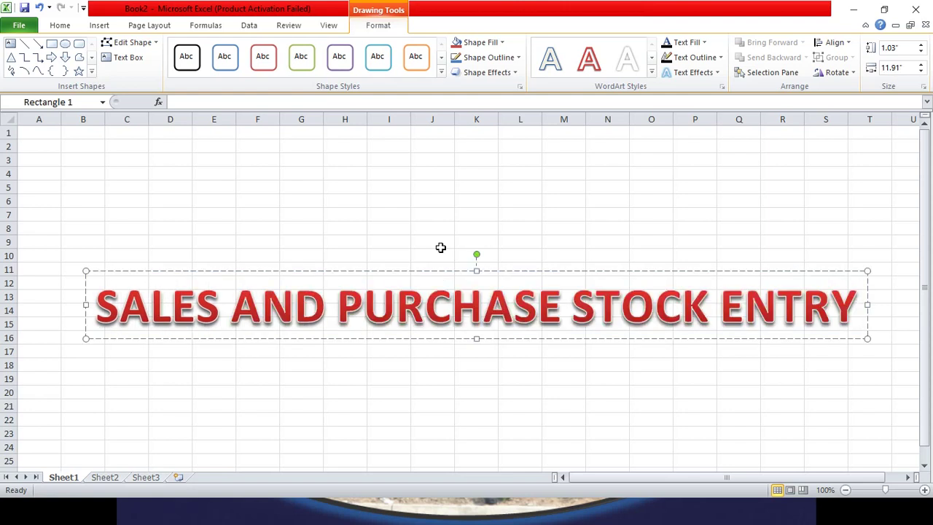
Shrink the title's font two sizes and move it to the sheet's top-left around rows 2–3
key(ctrl+a)
key(ctrl+shift+comma)
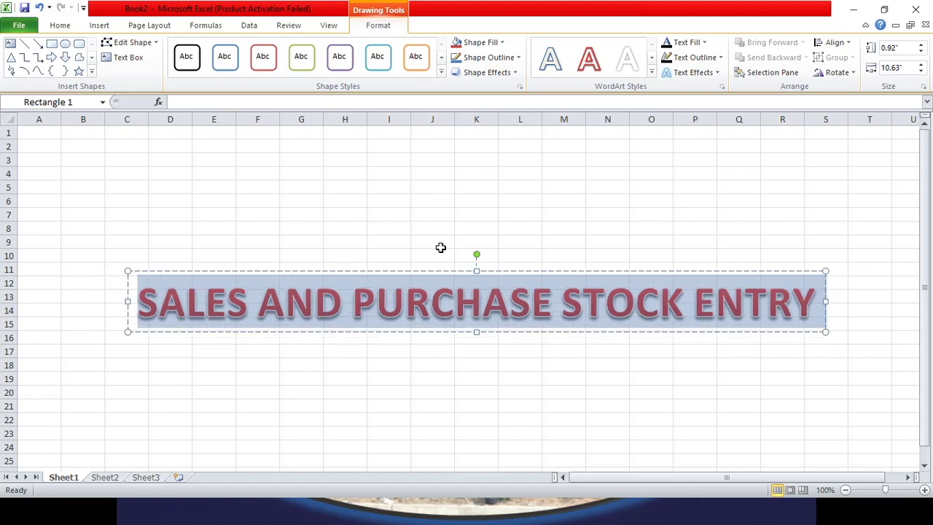
key(ctrl+shift+comma)
key(ctrl+shift+comma)
key(ctrl+shift+comma)
key(ctrl+shift+comma)
key(ctrl+shift+comma)
key(ctrl+shift+comma)
key(ctrl+shift+comma)
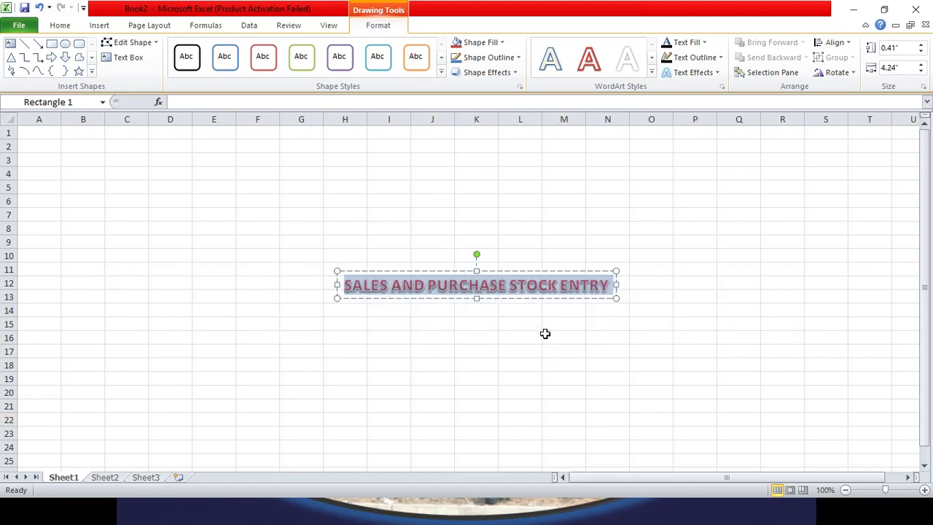
drag(511, 272, 231, 146)
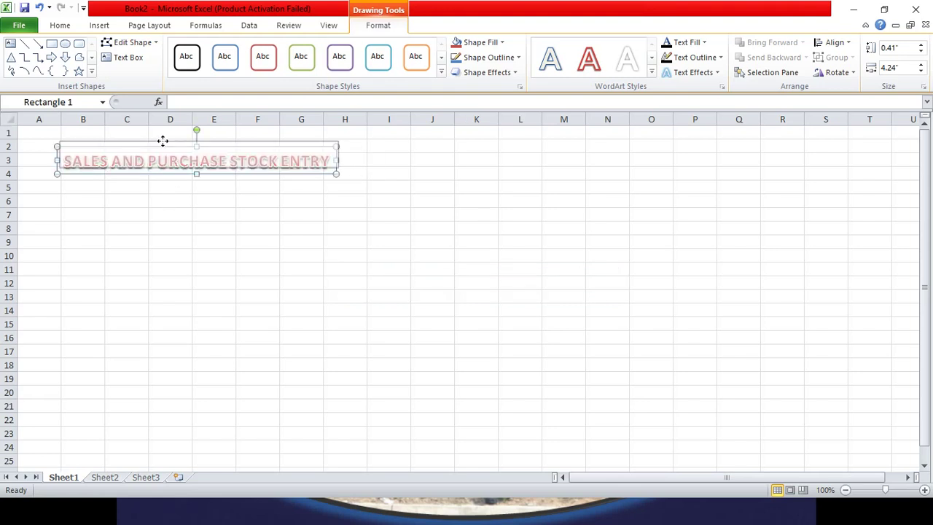
drag(169, 155, 171, 148)
click(175, 202)
click(34, 203)
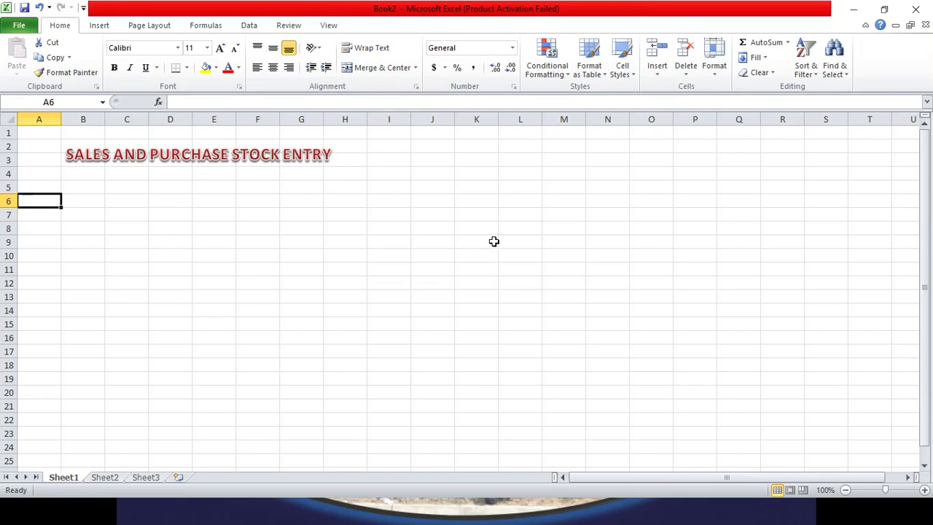
Enter the headings Sl No, Item Name, Stock, Sales, Purchase and Total across A6:F6
text(Sl)
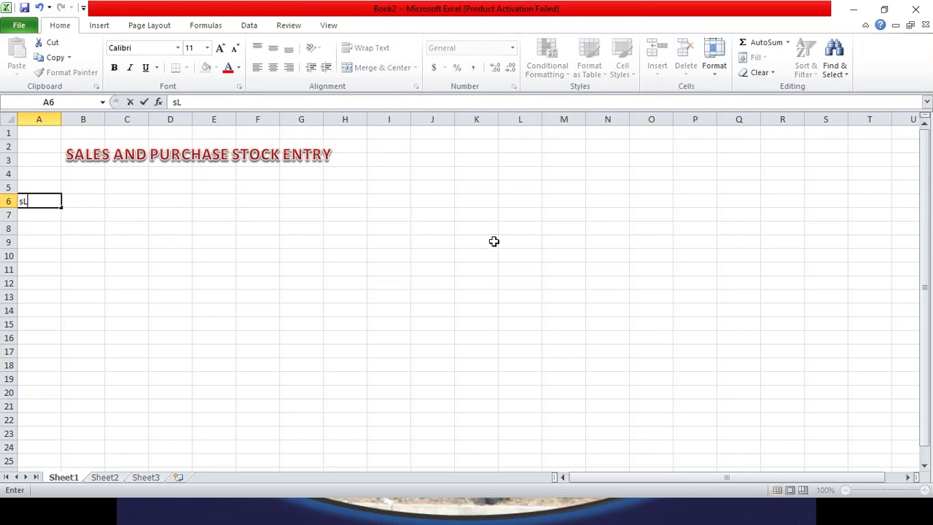
text( No)
key(Tab)
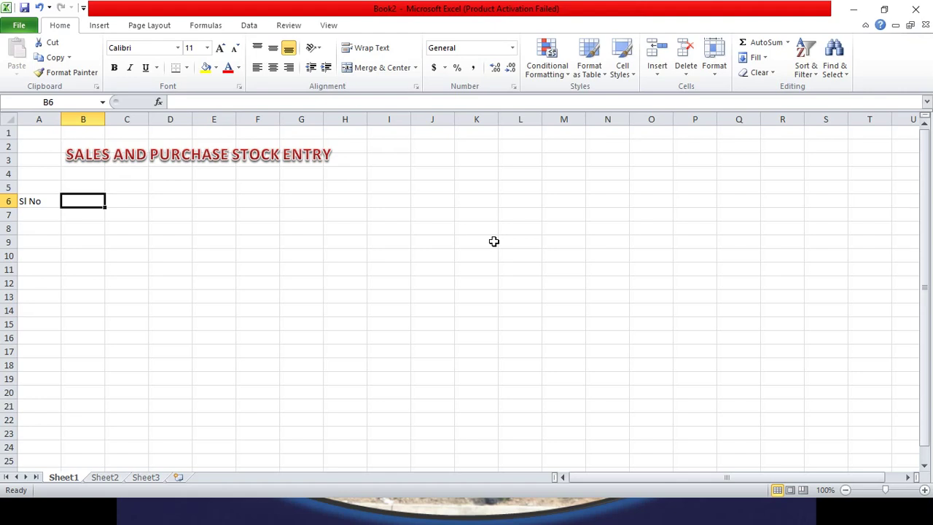
text(Ite)
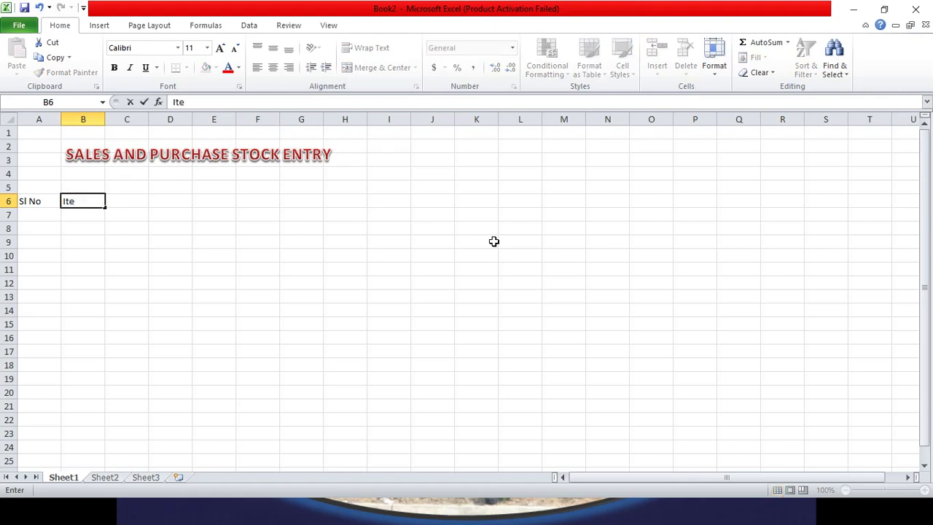
text(m Name)
key(Tab)
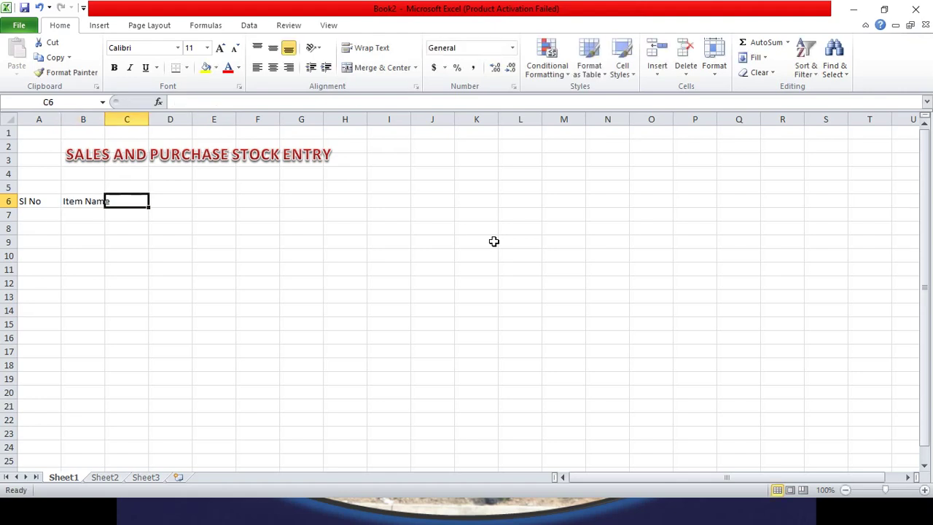
text(Stock)
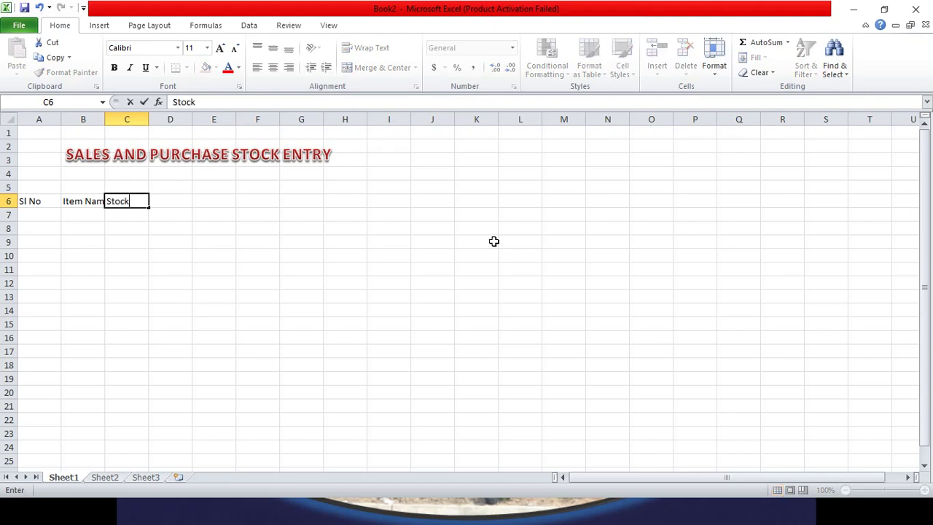
key(Tab)
text(S)
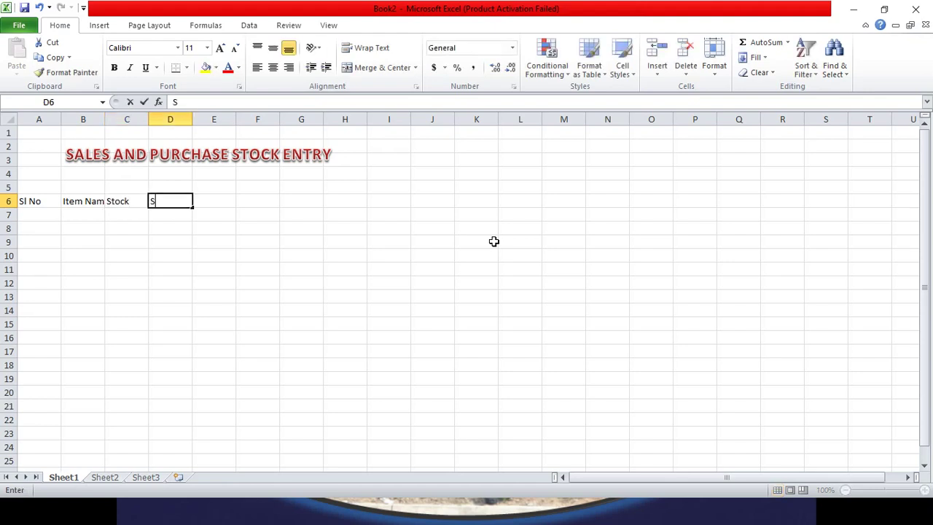
text(ales)
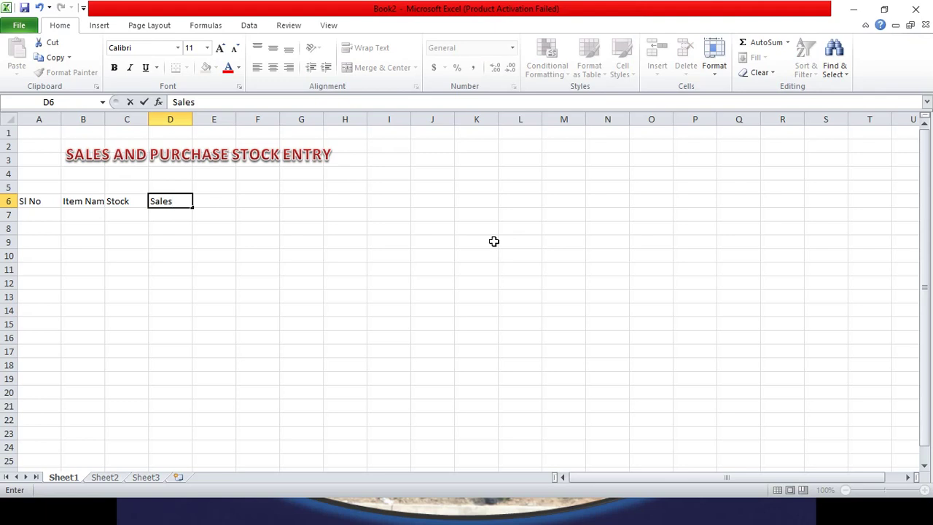
key(Tab)
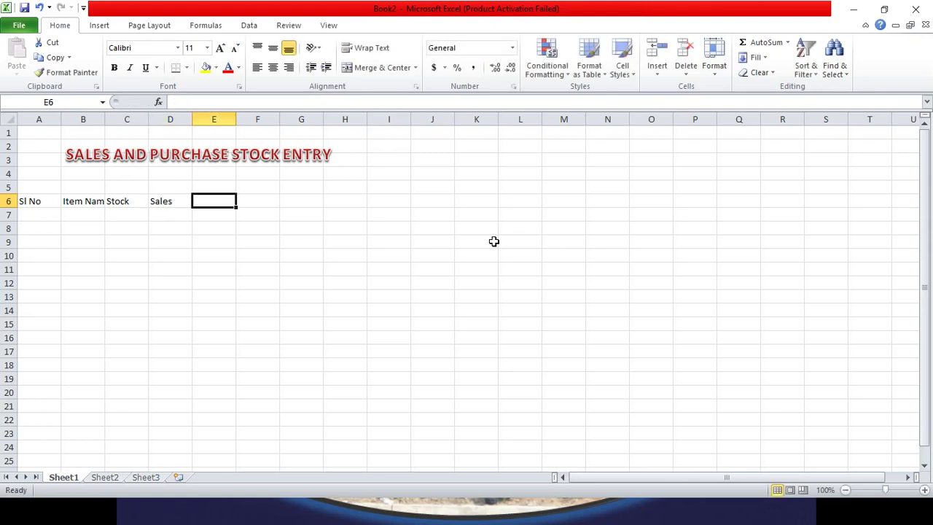
text(Purchase)
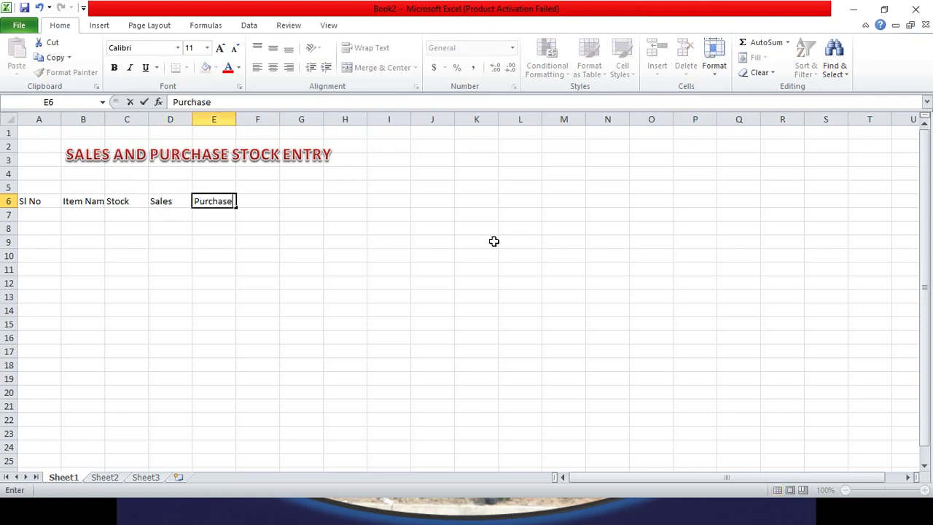
key(Tab)
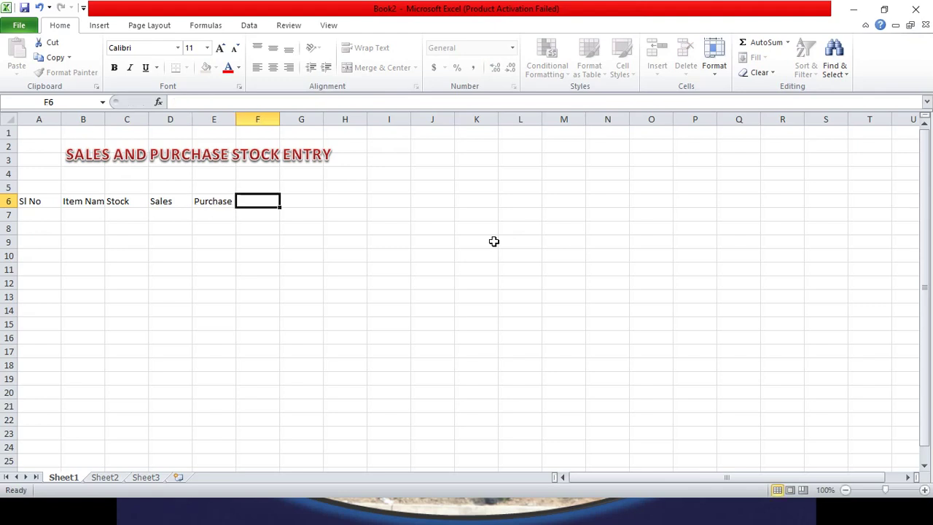
text(Tota)
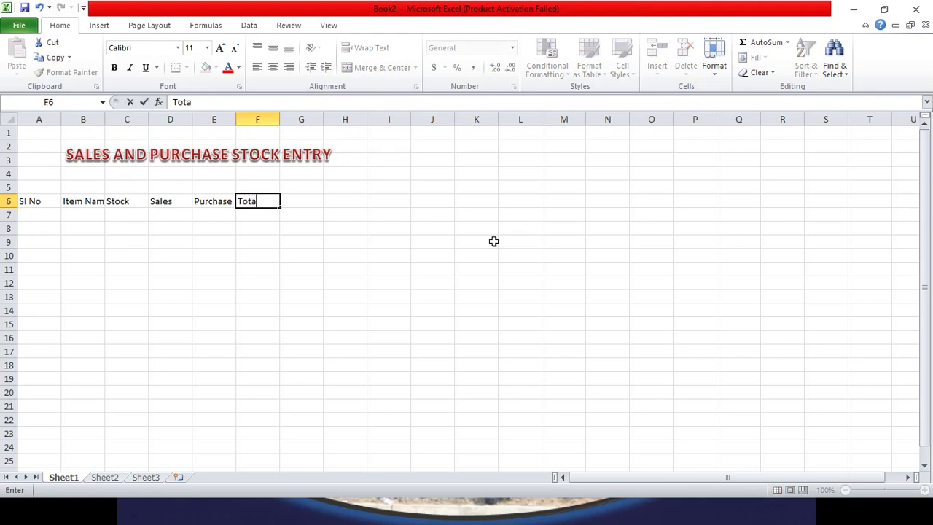
text(l)
key(Return)
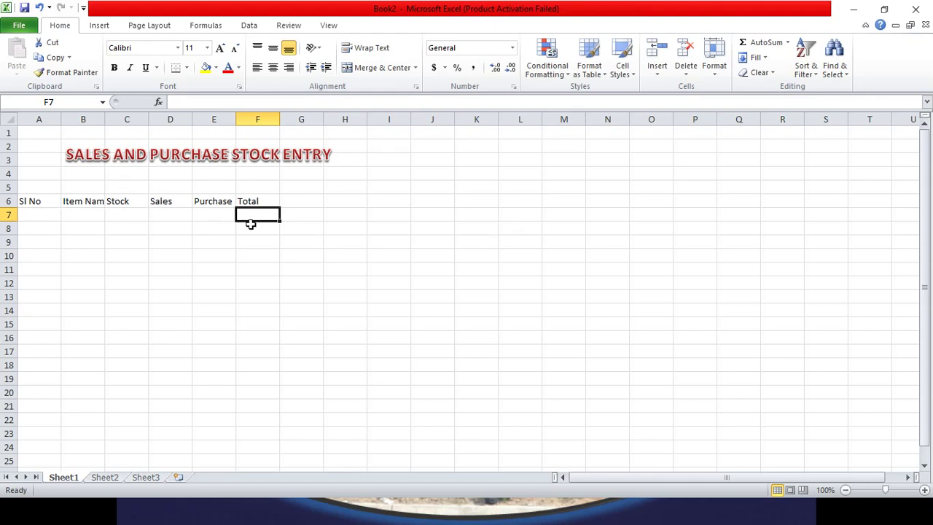
Number A7:A16 from 1 to 10 by entering 1 and 2 and filling down
click(49, 217)
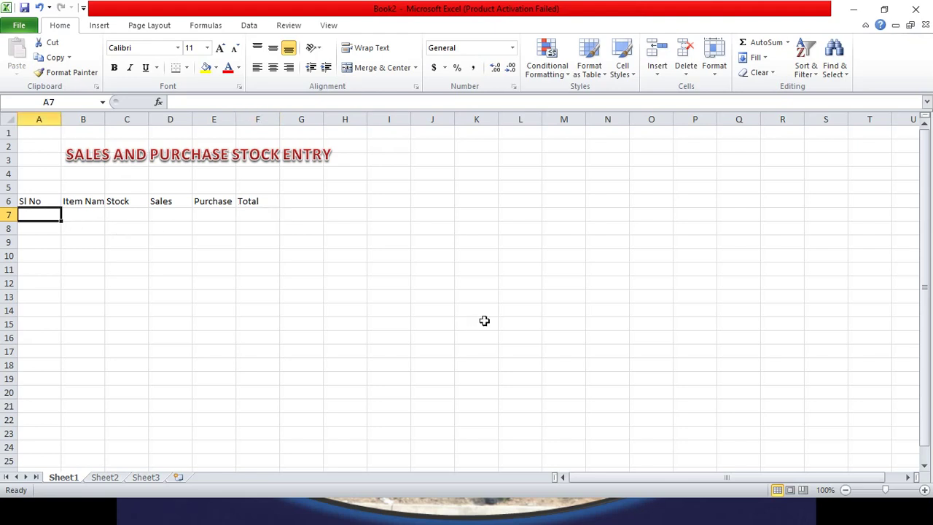
text(1)
key(Return)
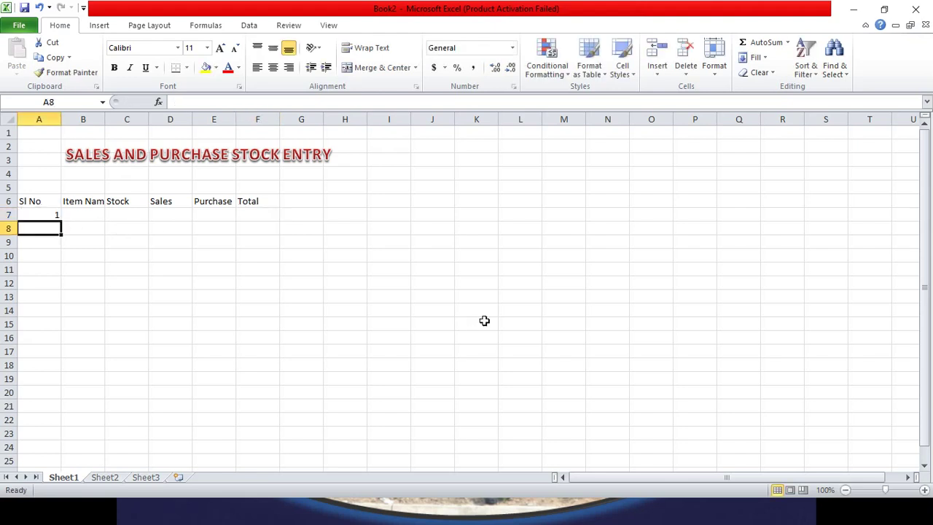
text(2)
key(Return)
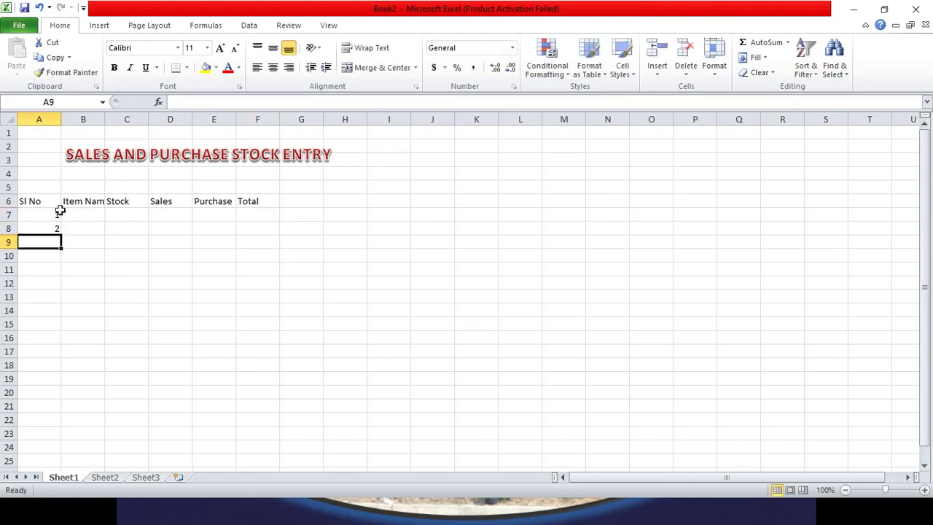
mouse_move(39, 219)
mouse_down()
mouse_move(50, 227)
mouse_move(66, 343)
mouse_up()
click(107, 257)
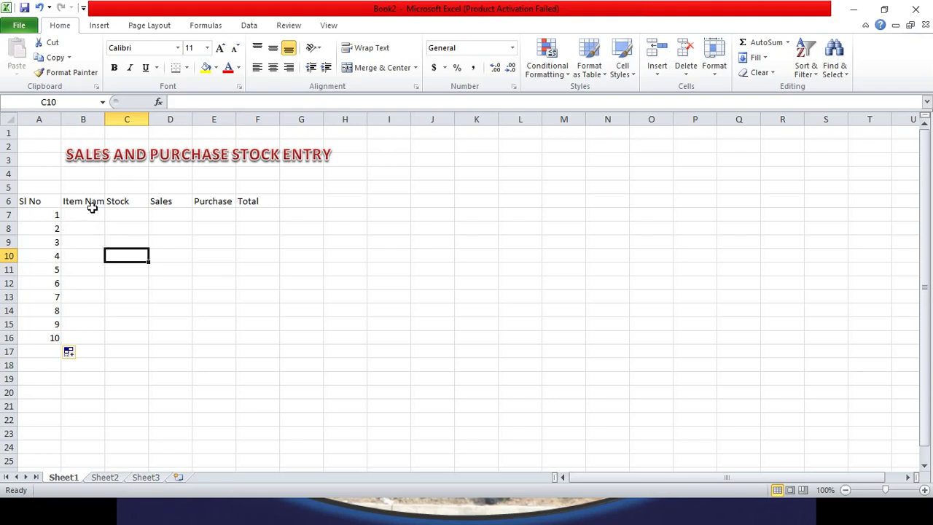
Widen columns B and E so the Item Name and Purchase headings fit
drag(105, 119, 121, 118)
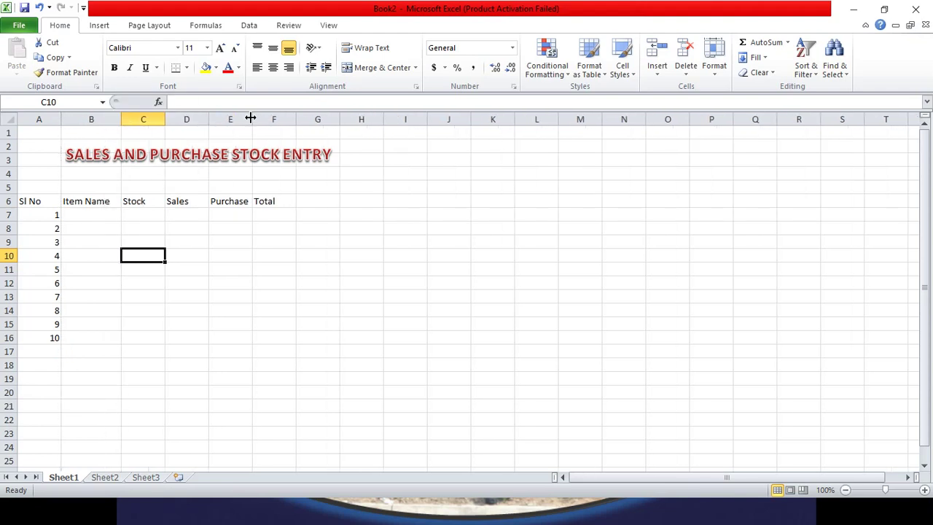
drag(253, 119, 268, 126)
click(260, 226)
Enter Lux, Santhoor, Dove and Chick Soap in B7:B10
click(99, 215)
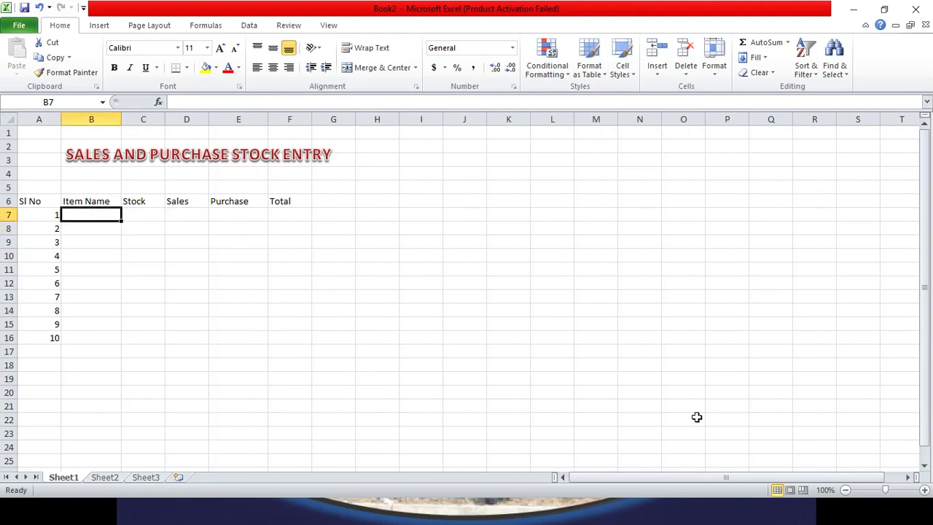
text(La)
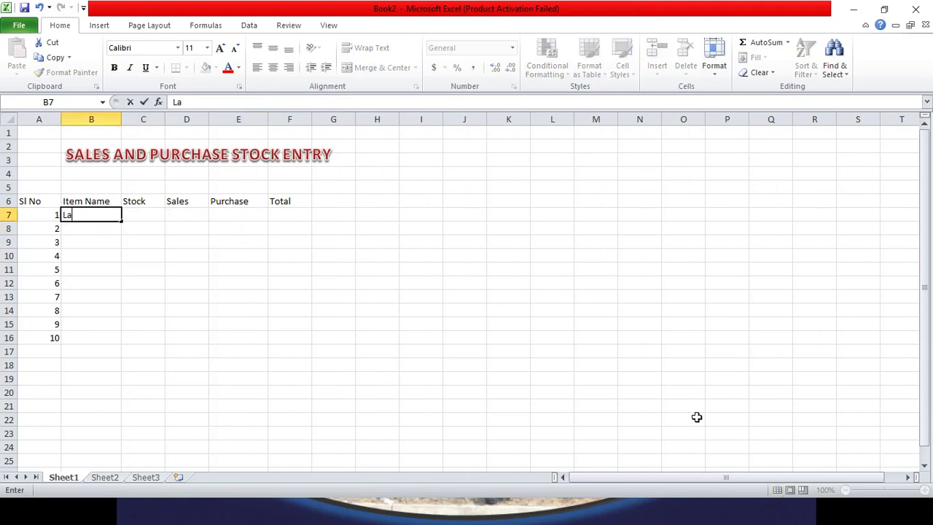
key(BackSpace)
text(ux)
key(Return)
text(Santho)
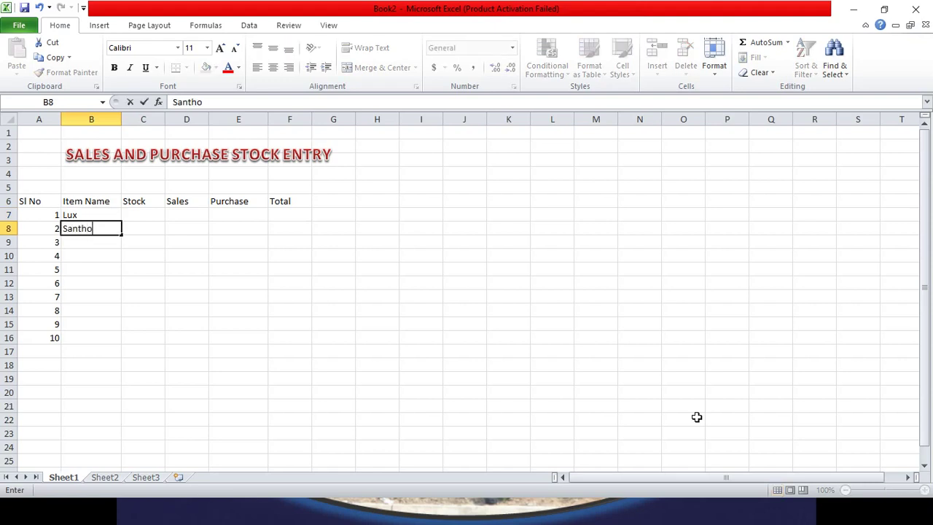
text(or)
key(Return)
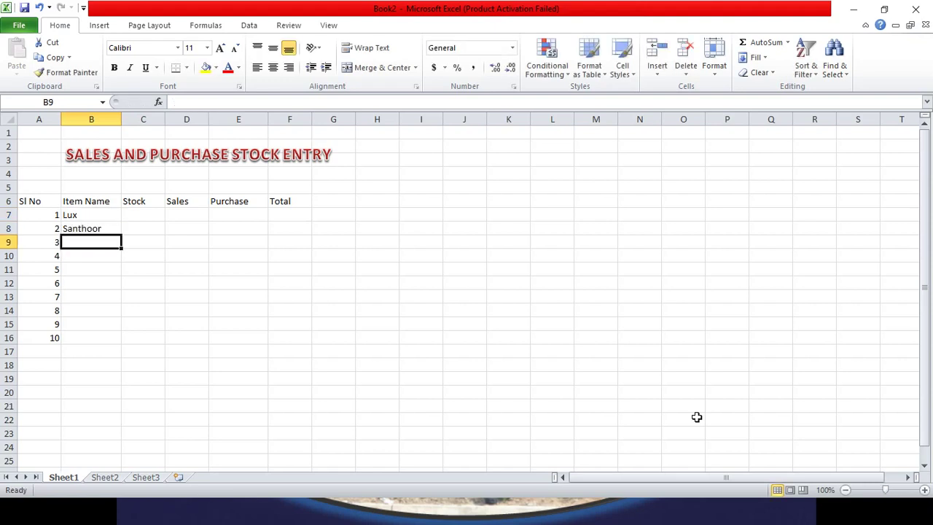
text(Dove)
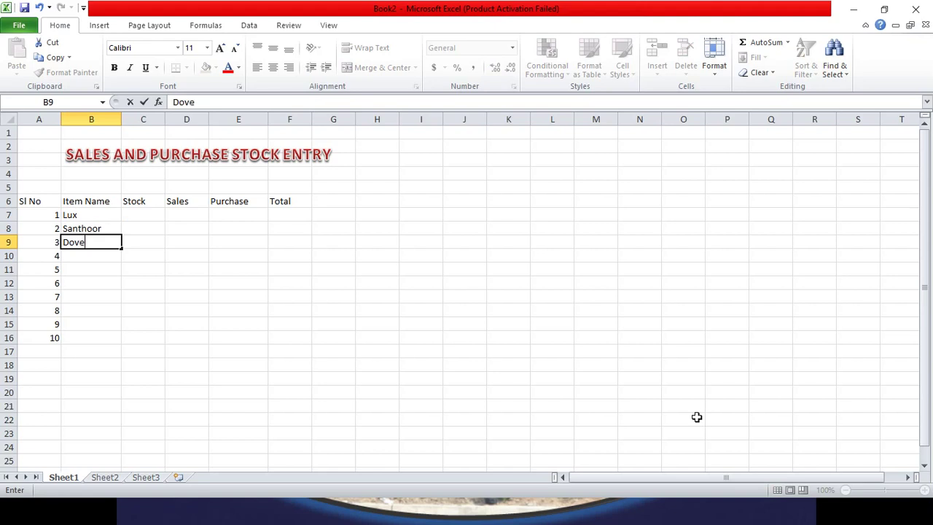
key(Return)
text(Chi)
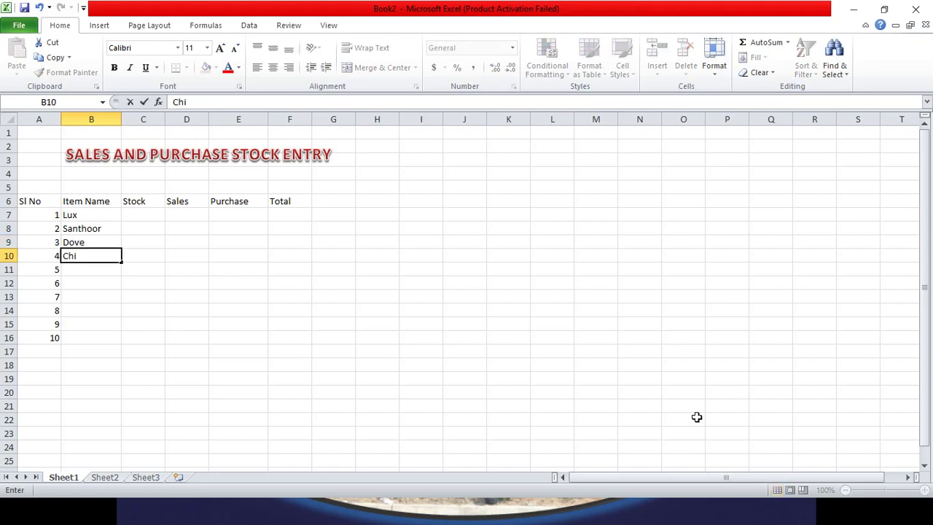
text(ck Sopa)
key(BackSpace)
key(BackSpace)
text(ap)
key(Return)
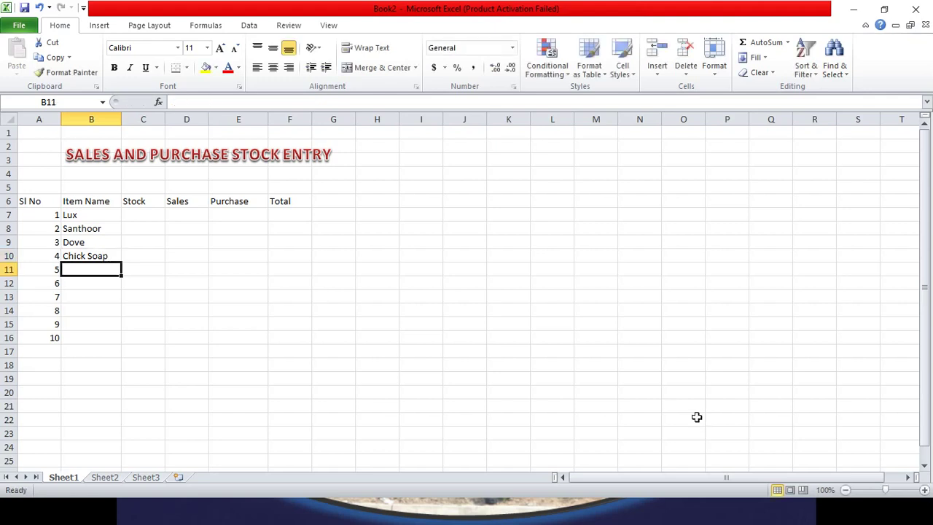
Enter Medimix, Life Boy and Shashi Sopa in B11:B13
text(Med)
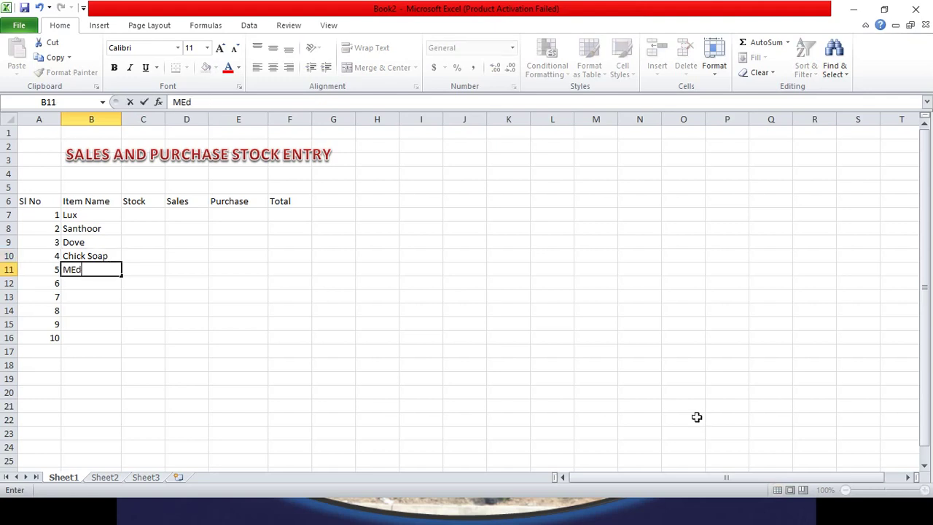
key(BackSpace)
key(BackSpace)
text(edimi)
text(x)
key(Return)
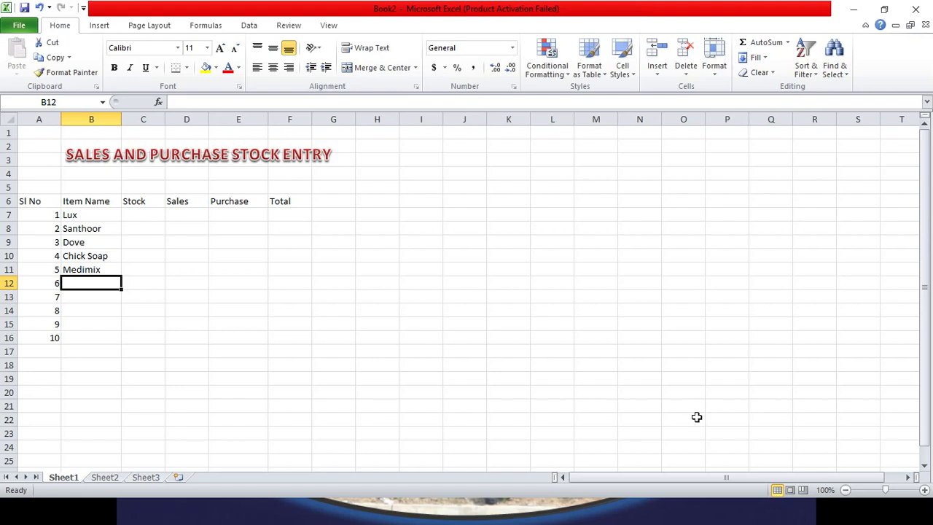
text(Life)
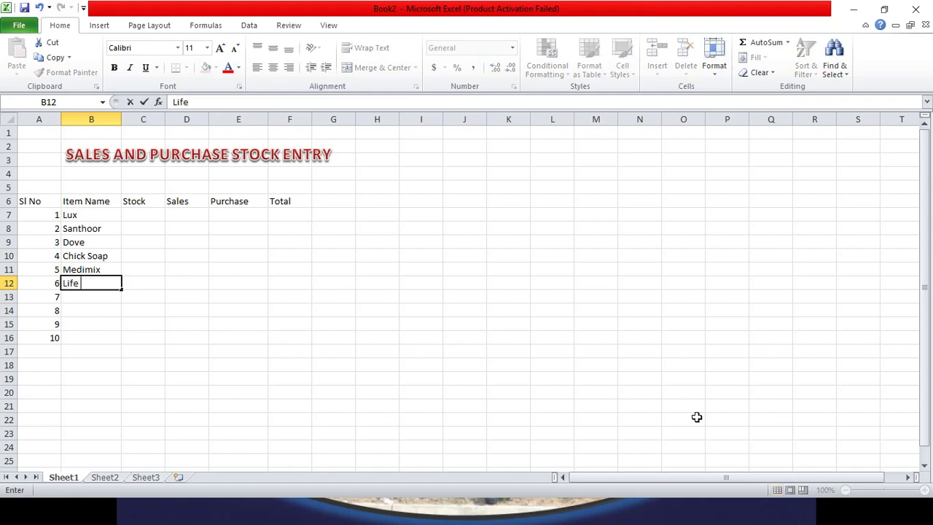
text(Boys)
key(BackSpace)
key(Return)
text(S)
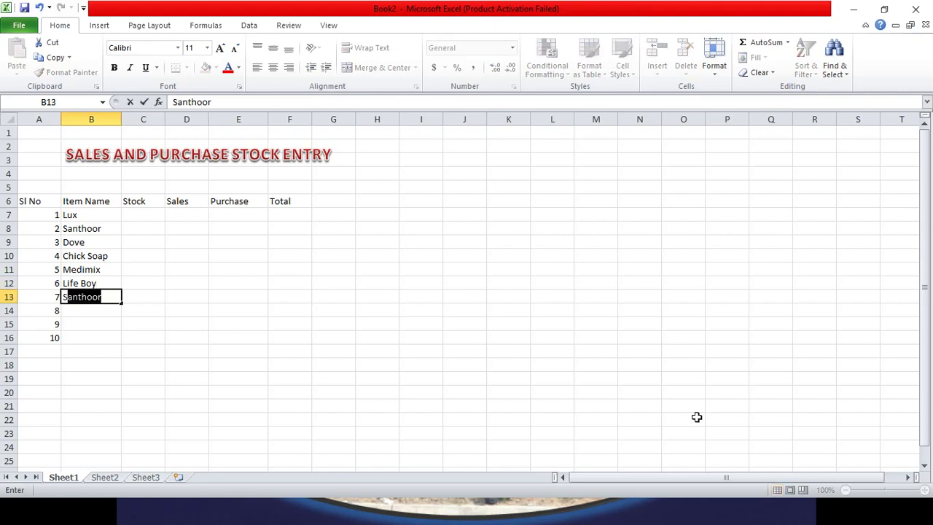
text(hash)
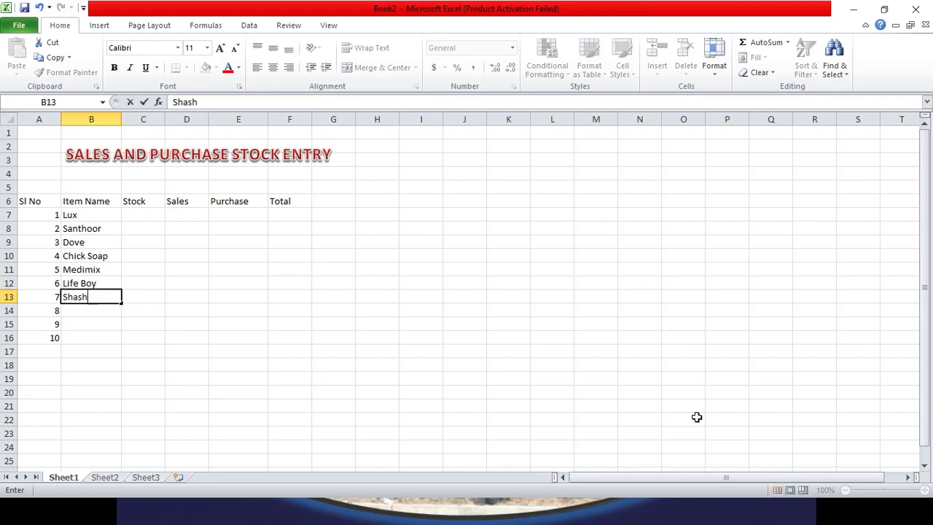
text(isoap)
key(BackSpace)
key(BackSpace)
key(BackSpace)
key(BackSpace)
text(Sopa)
key(Return)
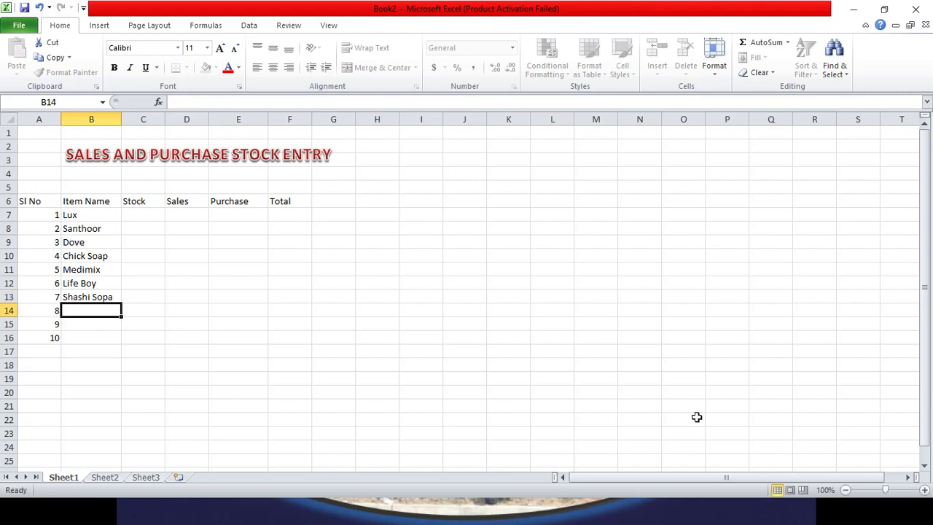
key(Up)
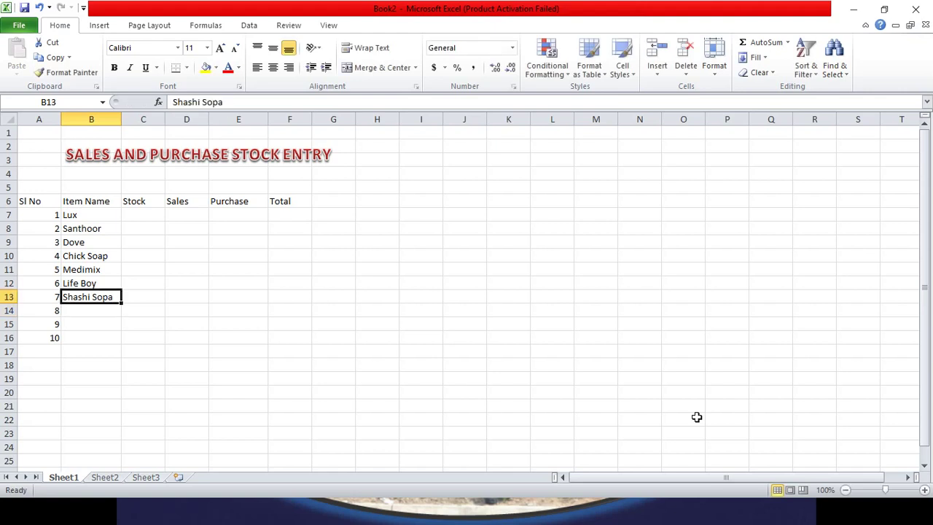
Correct the B13 entry to 'Shashi Soap'
double_click(117, 296)
key(BackSpace)
key(BackSpace)
text(ap)
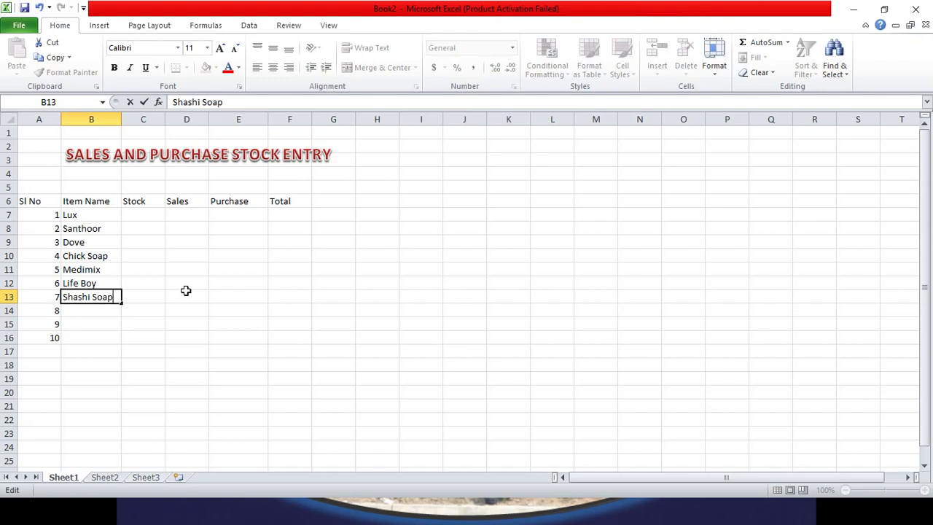
key(Tab)
Add Nirma Soap and Ajantha Soap as items 8 and 9 in B14:B15
key(Down)
key(Left)
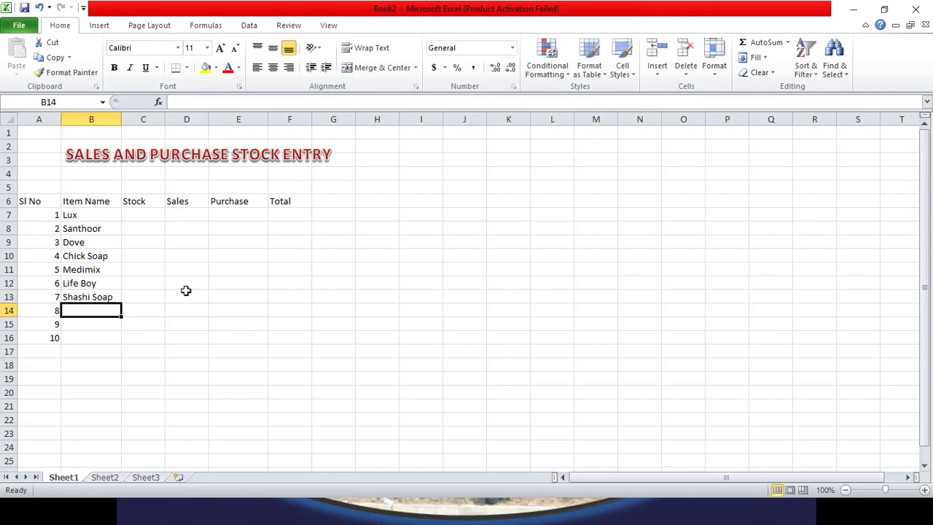
text(M)
key(BackSpace)
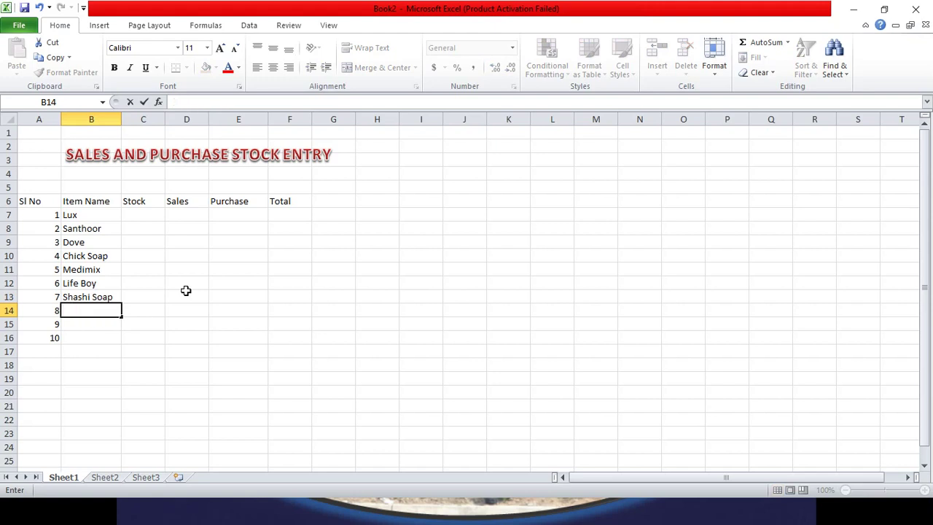
text(M)
key(BackSpace)
text(Ni)
text(rma )
text(So)
text(ap)
key(Return)
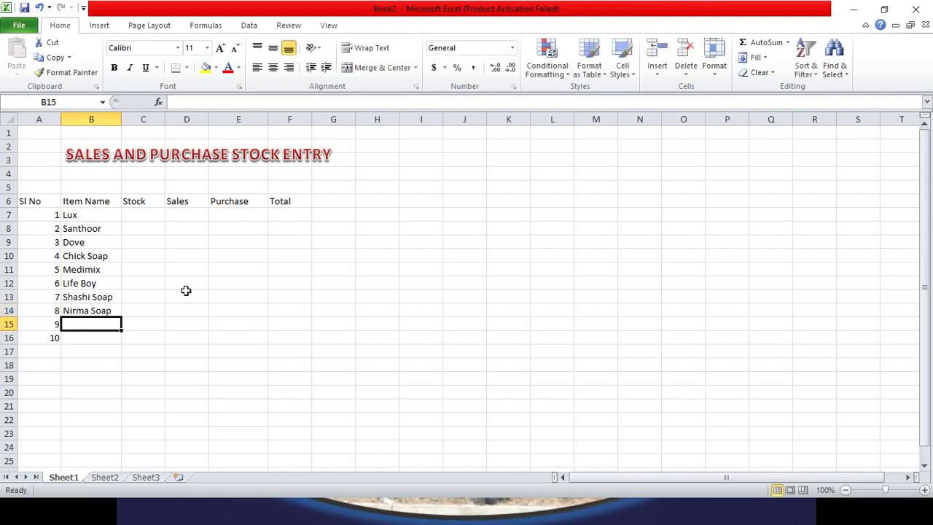
text(Aj)
text(a)
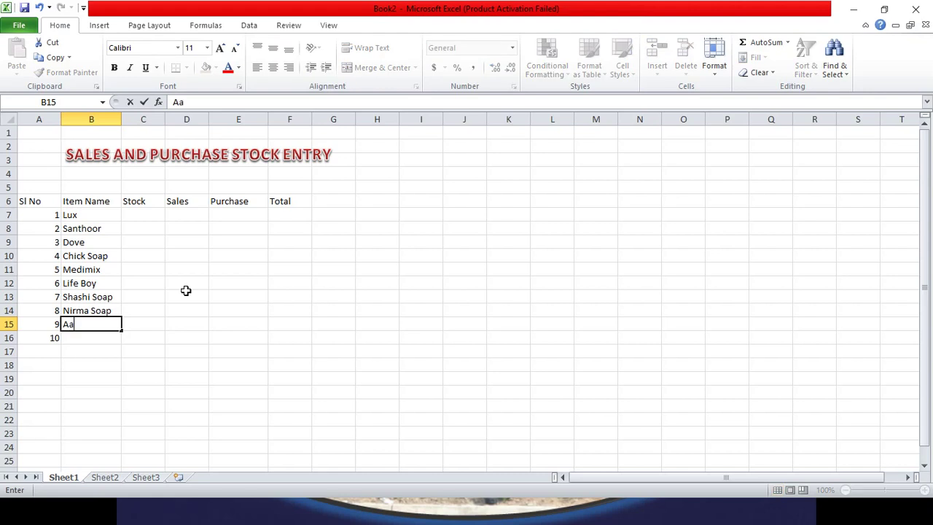
key(BackSpace)
text(jan)
text(tha)
text(Soap)
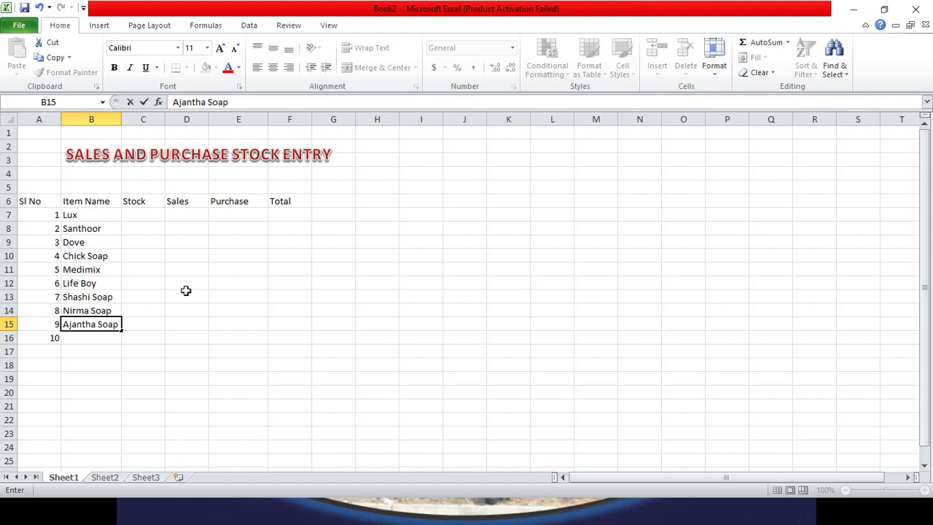
key(Return)
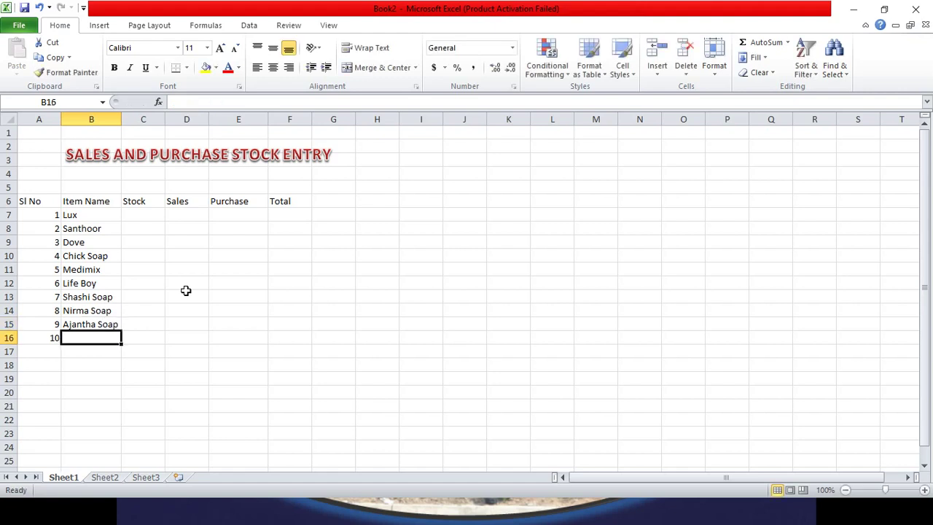
Add RIM Soap as item 10 in B16
text(B)
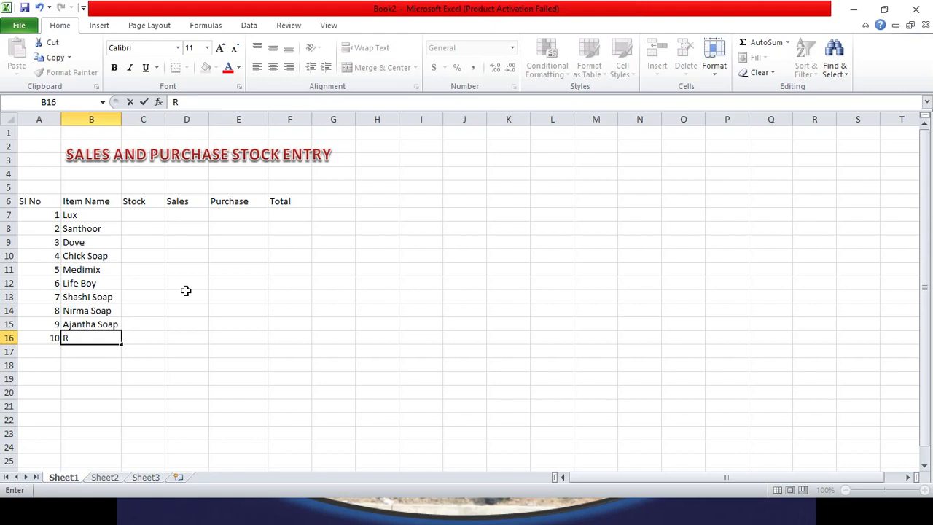
key(BackSpace)
text(RIM )
text(Soap)
key(Tab)
key(Up)
key(Up)
key(Up)
key(Up)
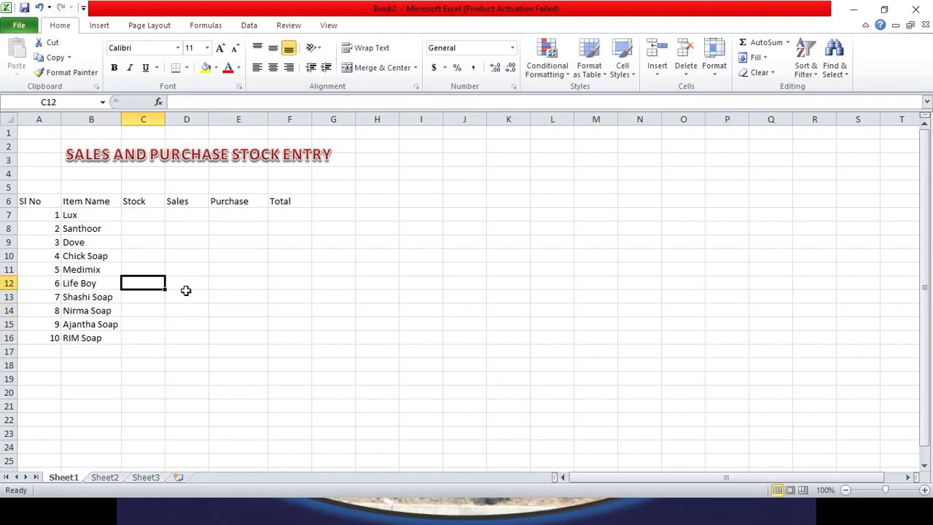
key(Up)
key(Up)
key(Up)
key(Up)
key(Up)
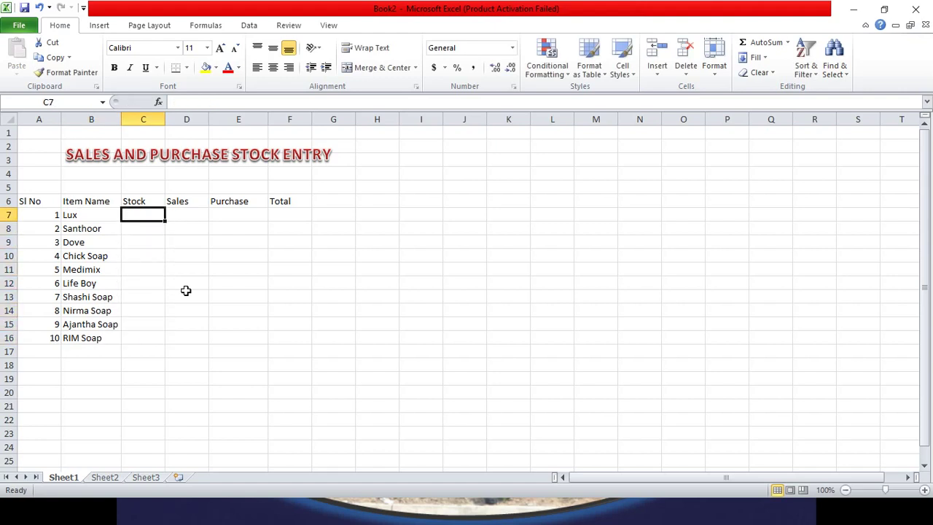
Enter stock values 15, 12, 25, 25, 16 and 17 in C7:C12
text(15)
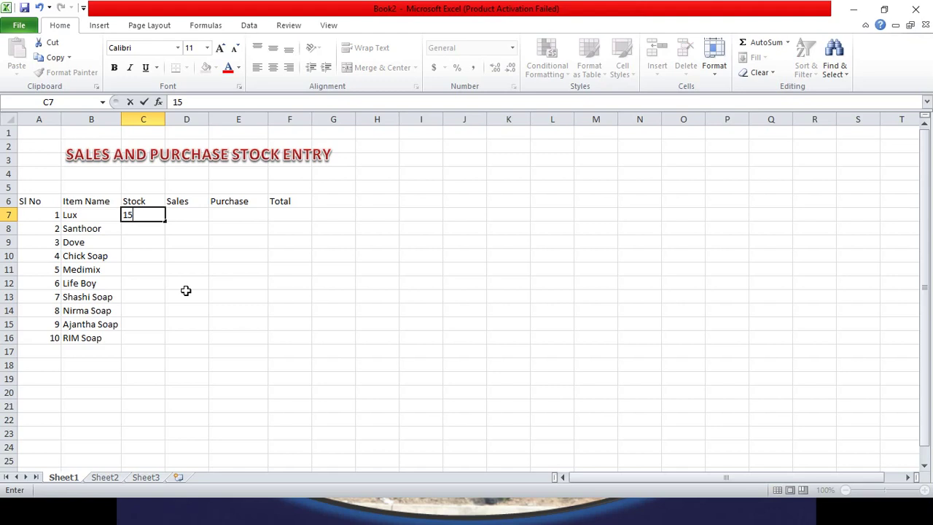
key(Return)
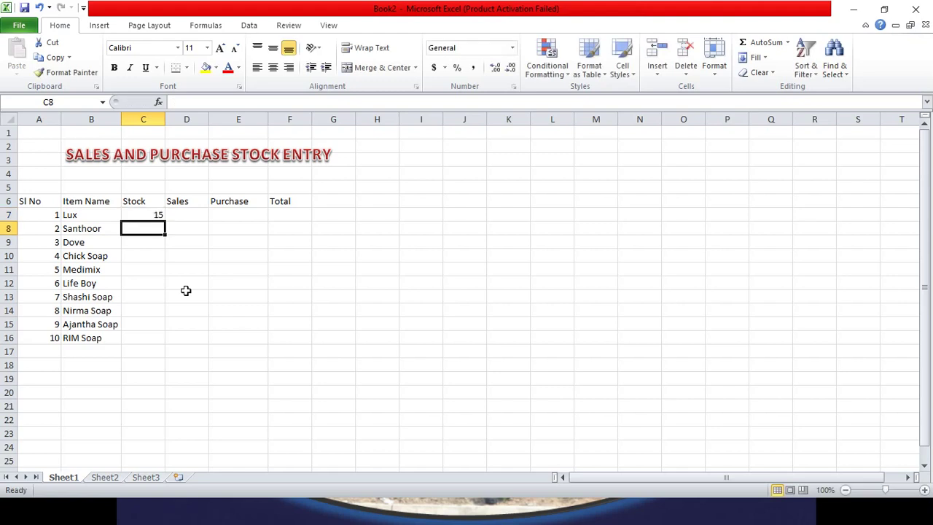
text(12)
key(Return)
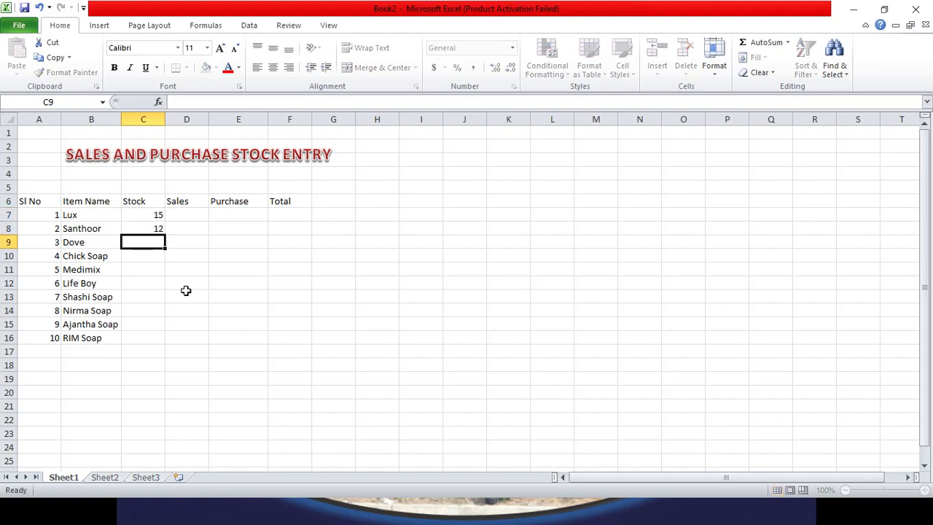
text(25)
key(Return)
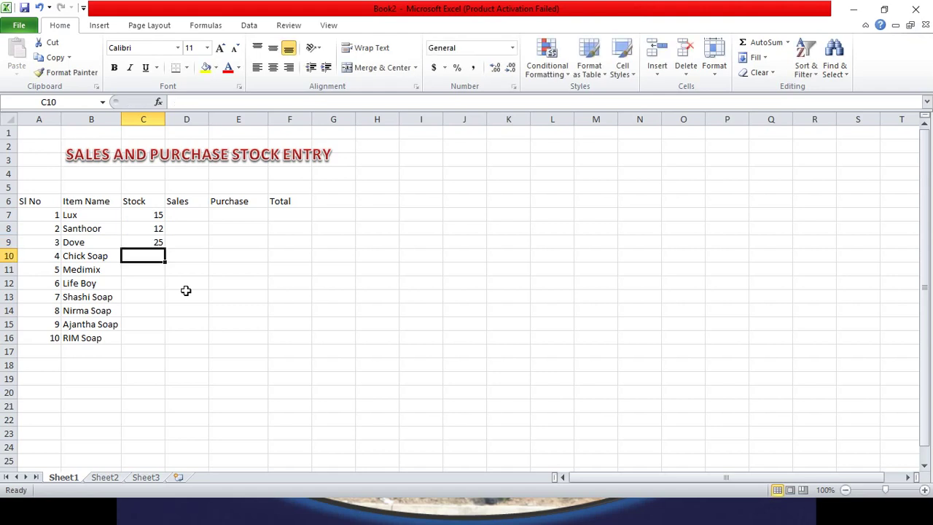
text(25)
key(Return)
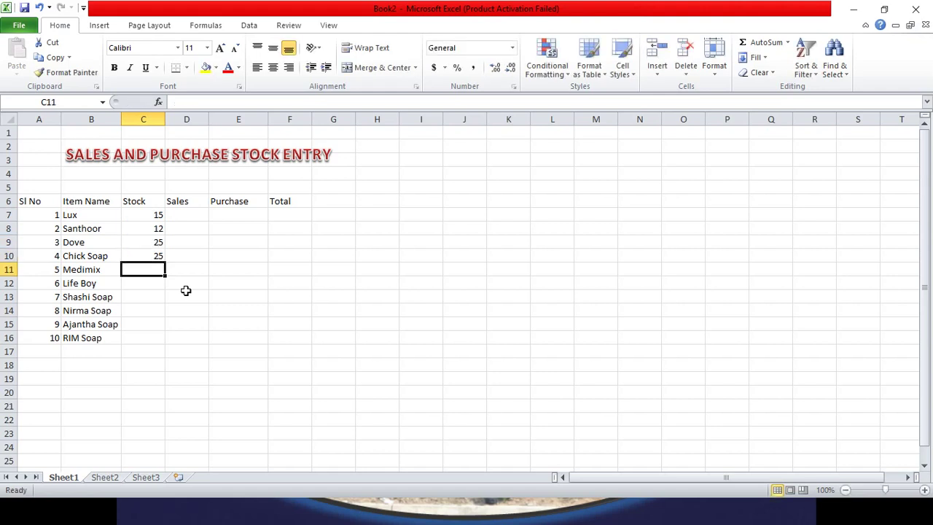
text(16)
key(Return)
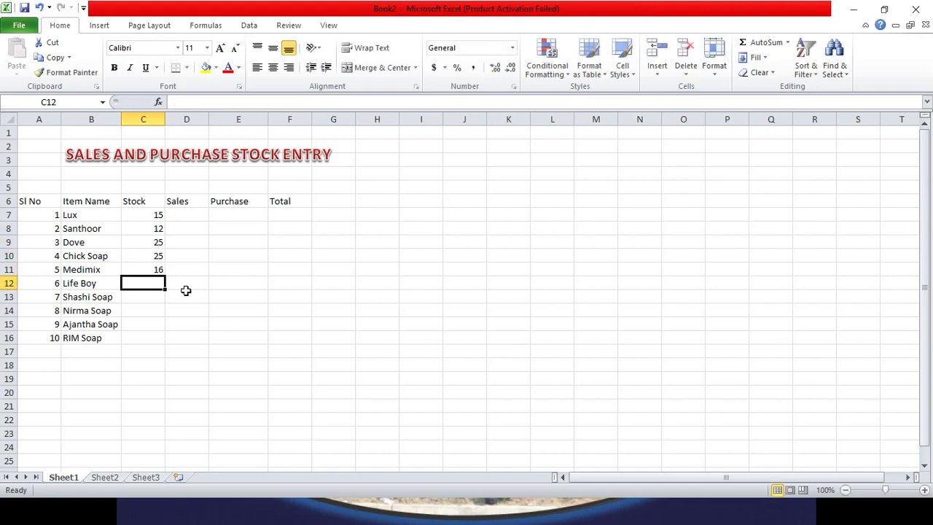
text(17)
key(Return)
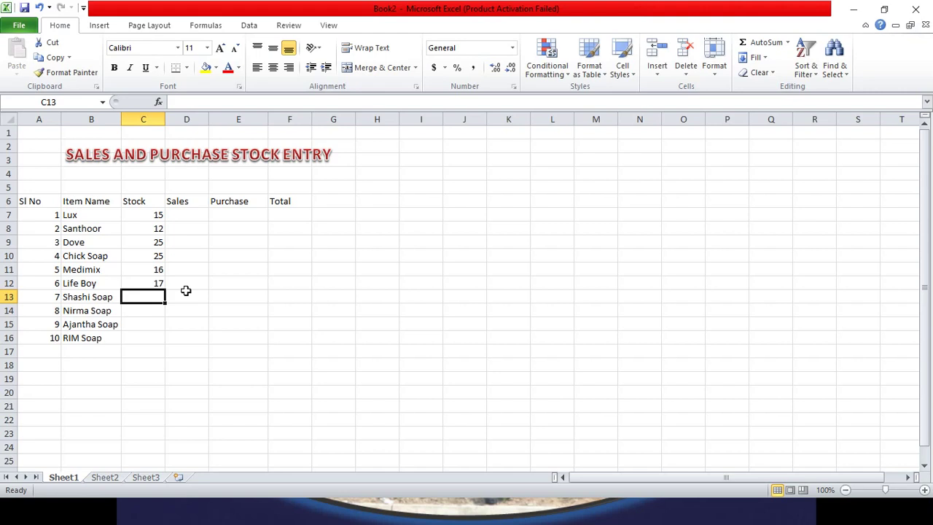
Enter stock values 19, 20, 32 and 23 in C13:C16
text(20)
key(BackSpace)
key(BackSpace)
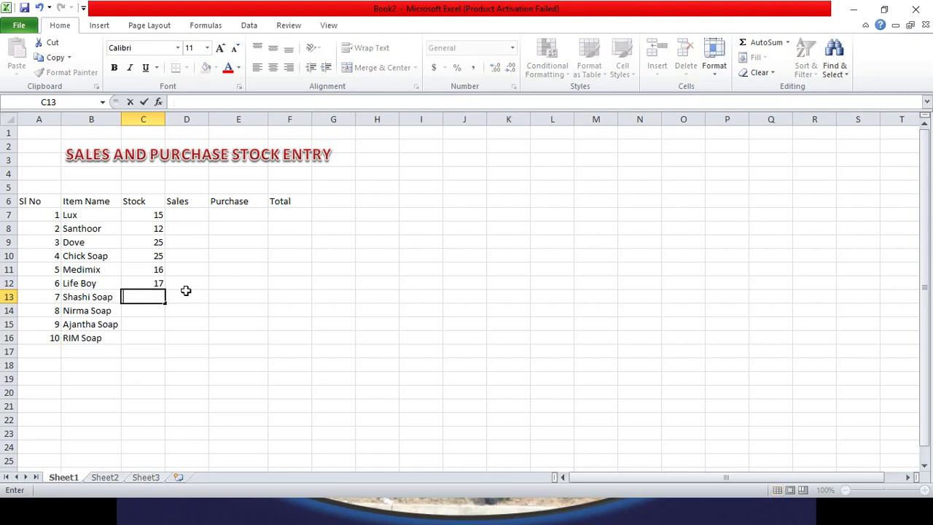
text(19)
key(Return)
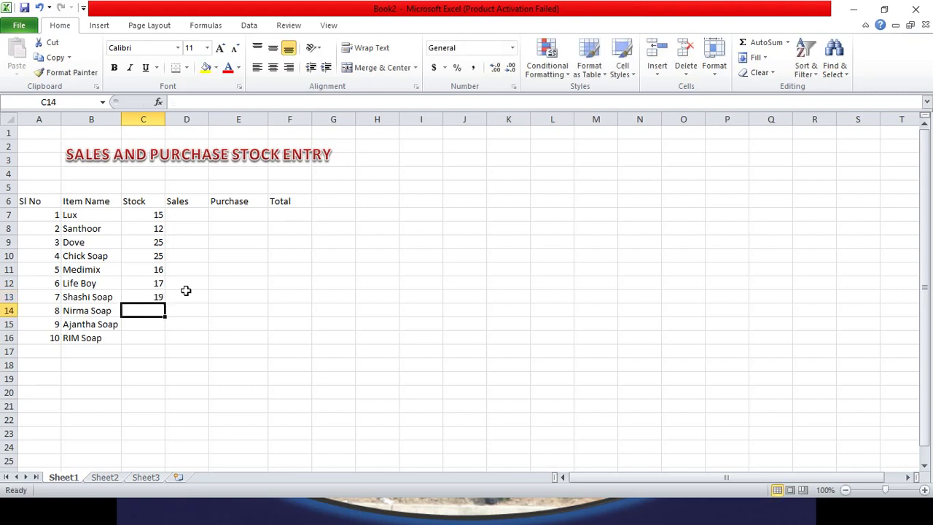
text(20)
key(Return)
text(32)
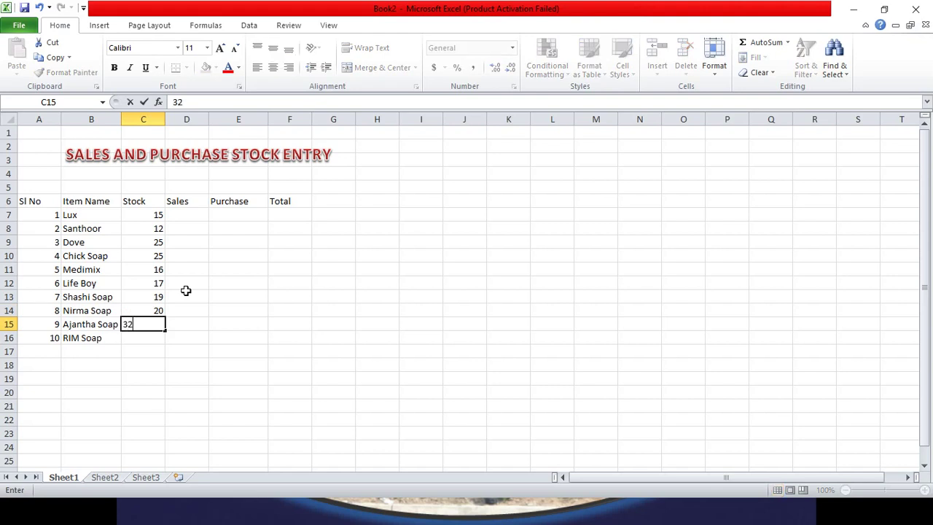
key(BackSpace)
text(2)
key(Return)
text(23)
key(Return)
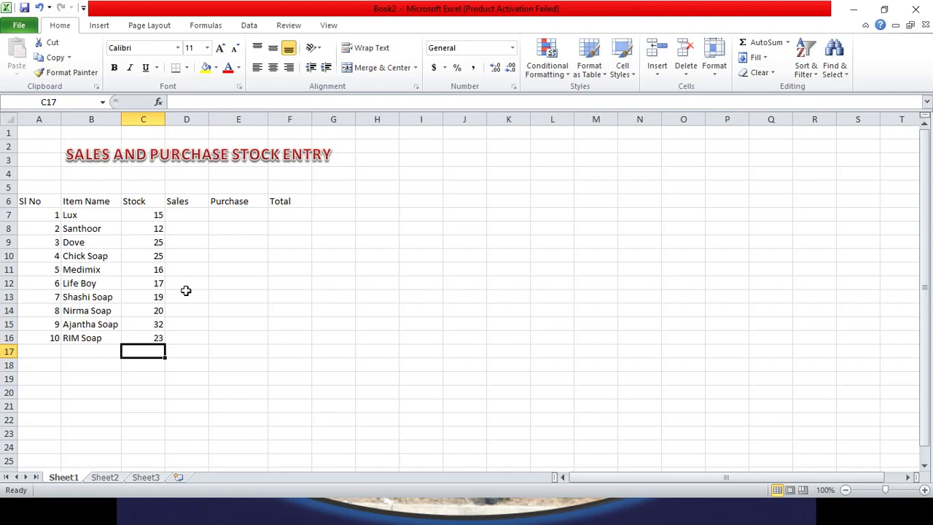
key(Up)
key(Up)
key(Up)
key(Up)
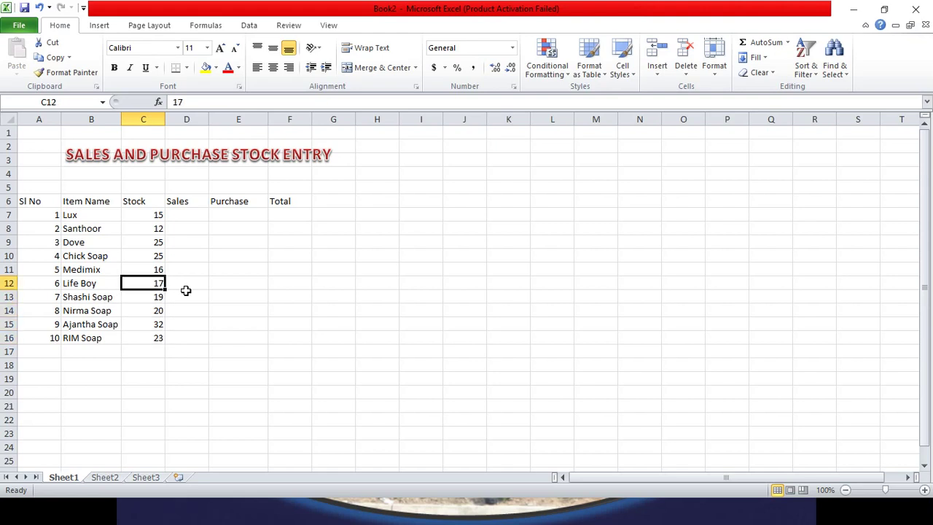
key(Up)
key(Up)
key(Up)
key(Up)
key(Up)
Enter Sales of 5, 3, 5, 4 and 2 for Lux through Medimix
key(Right)
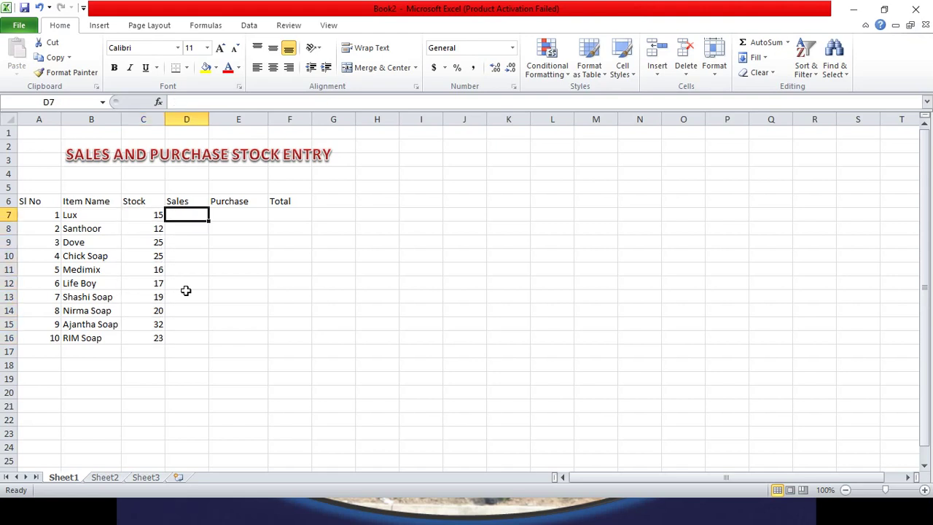
text(5)
key(Return)
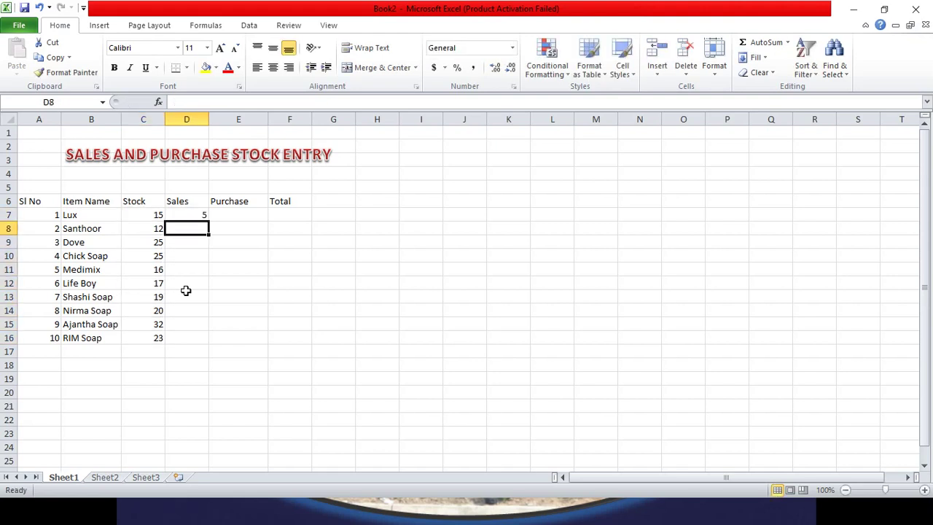
text(3)
key(Return)
text(5)
key(Return)
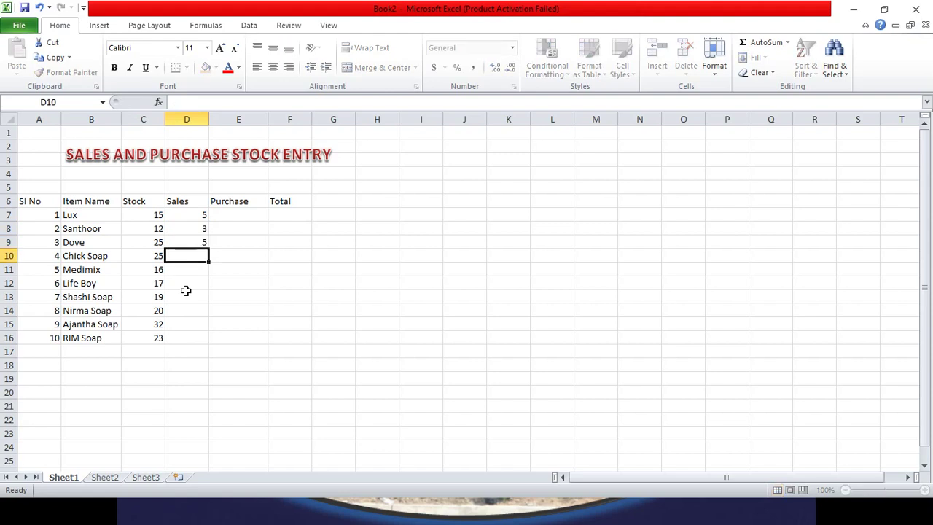
text(4)
key(Return)
text(2)
key(Return)
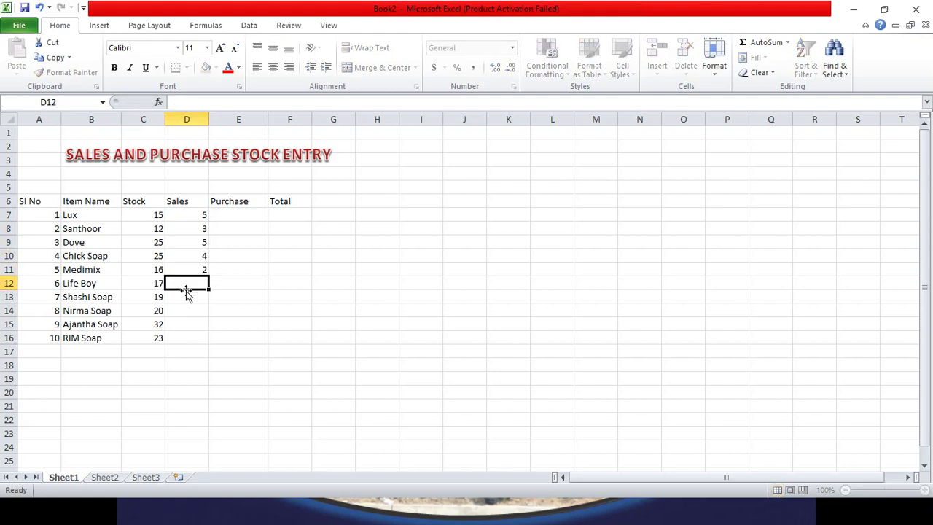
Enter Sales of 7, 8, 9, 2 and 4 for Life Boy through RIM Soap
text(7)
key(Return)
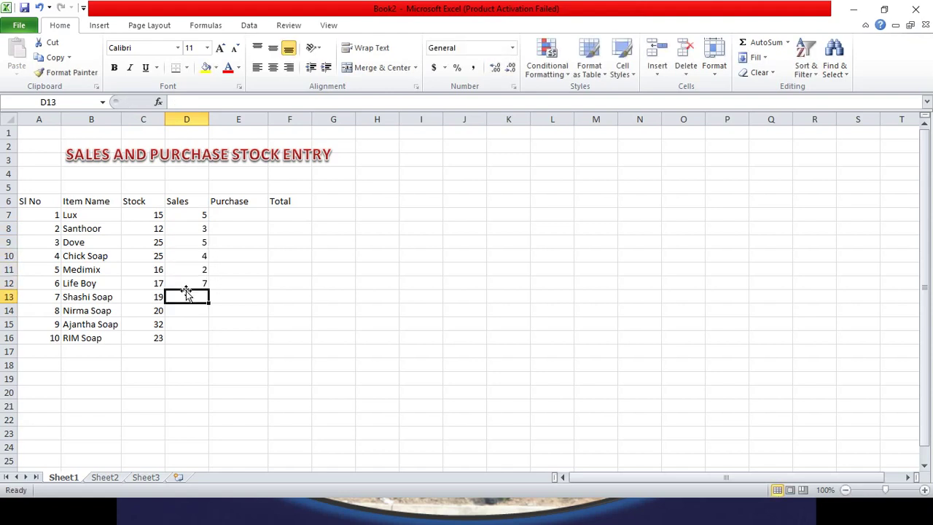
text(8)
key(Return)
text(9)
key(Return)
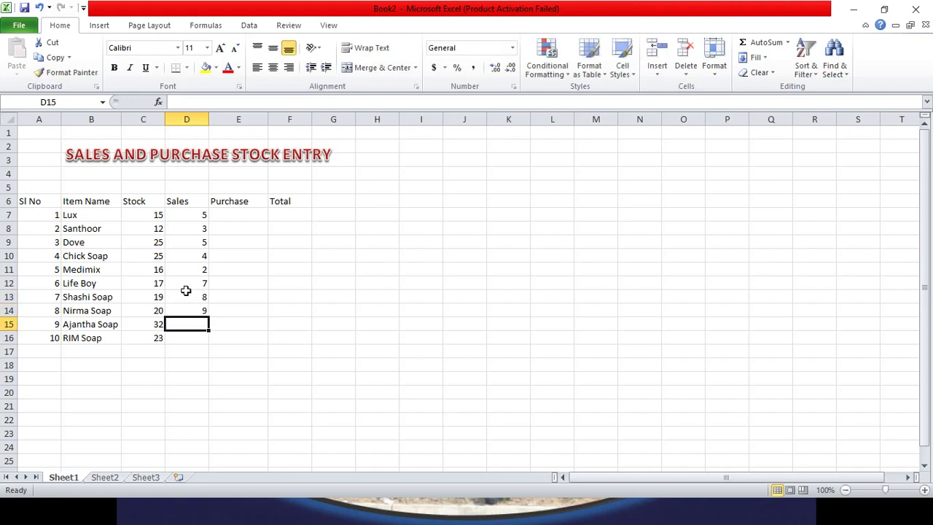
text(2)
key(Return)
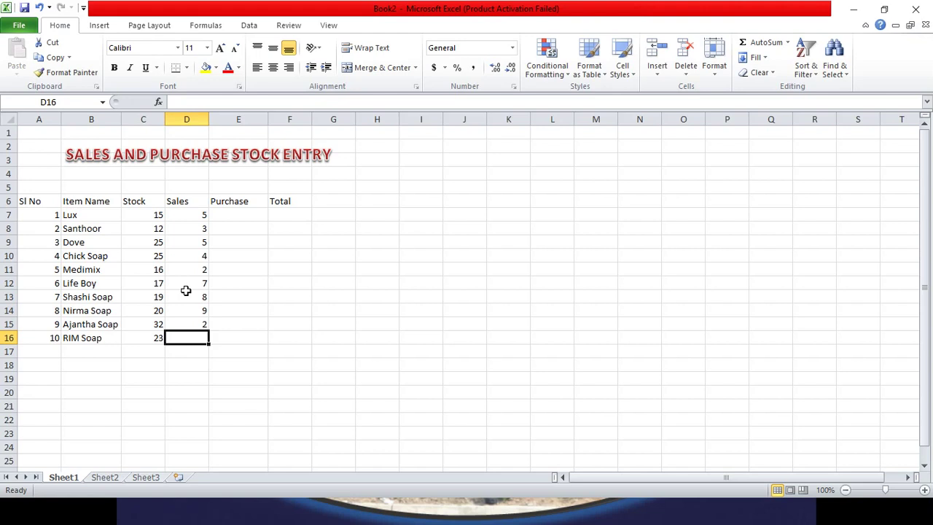
text(4)
key(Tab)
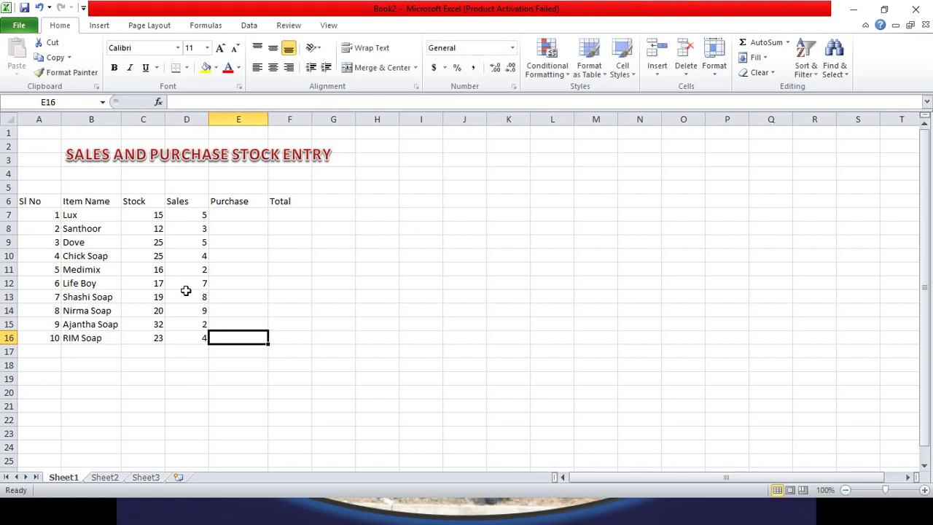
key(Up)
key(Up)
key(Up)
key(Up)
key(Up)
key(Up)
key(Up)
key(Up)
key(Up)
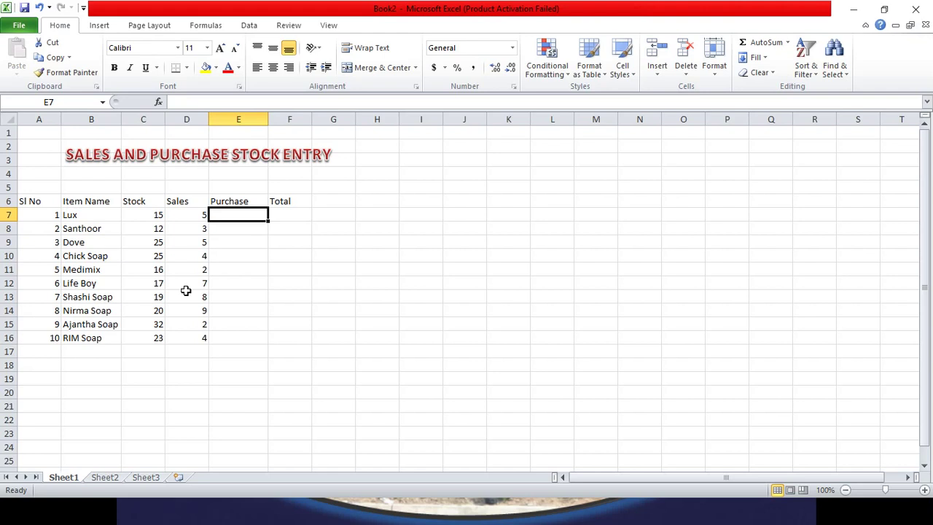
Enter Purchase figures 12, 4, 34, 23 and 22 for Lux through Medimix
text(12)
key(Return)
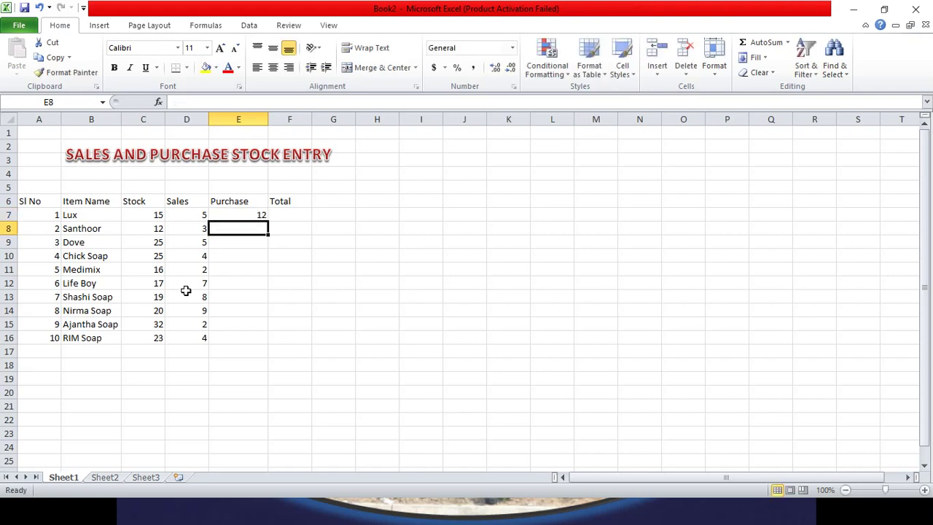
text(4)
key(Return)
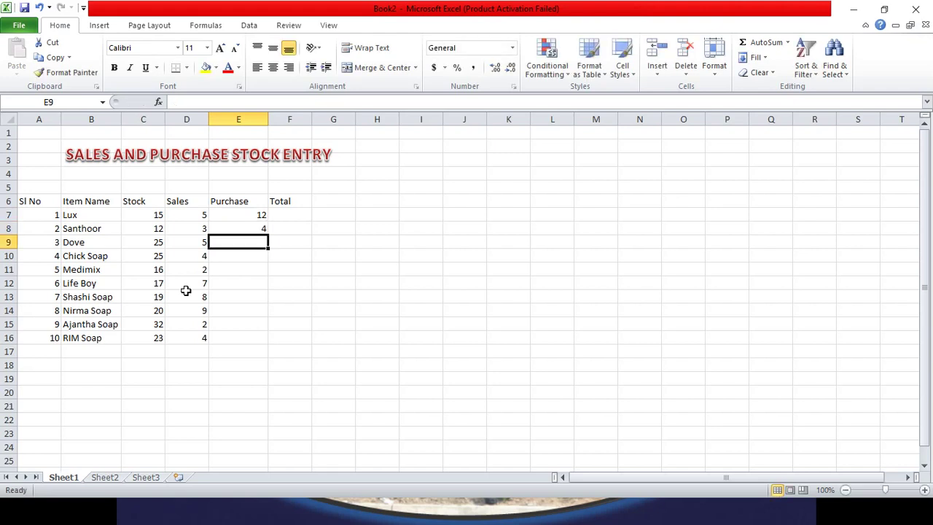
text(34)
key(Return)
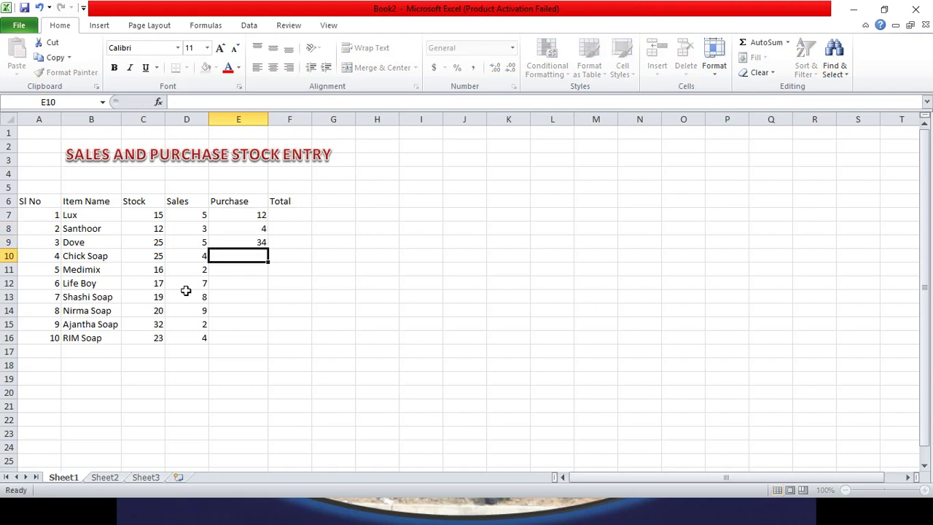
text(23)
key(Return)
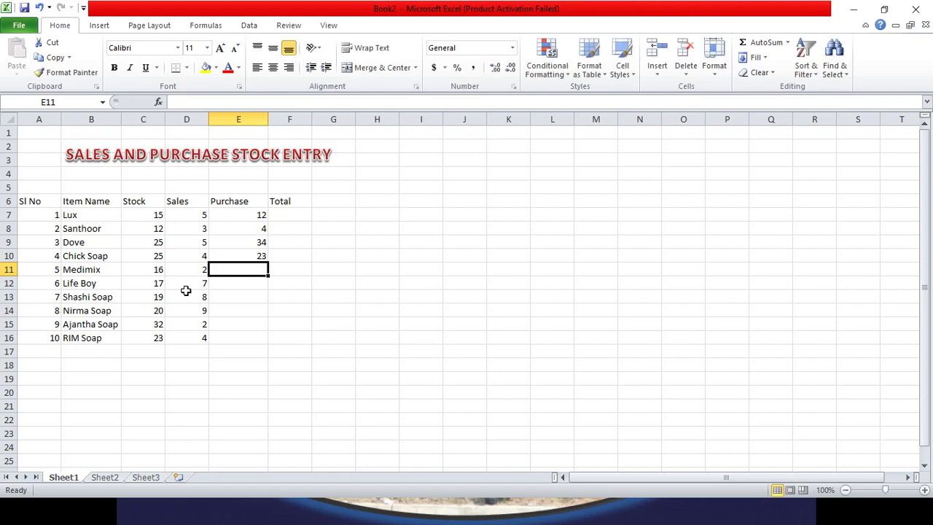
text(22)
key(Return)
Enter Purchase figures 21, 25, 35, 36 and 26 for Life Boy through RIM Soap
text(21)
key(Return)
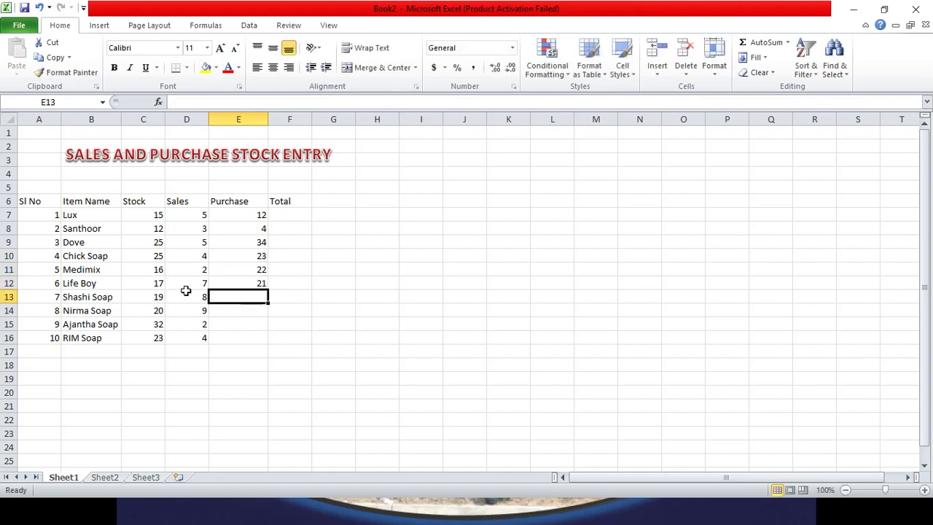
text(25)
key(Return)
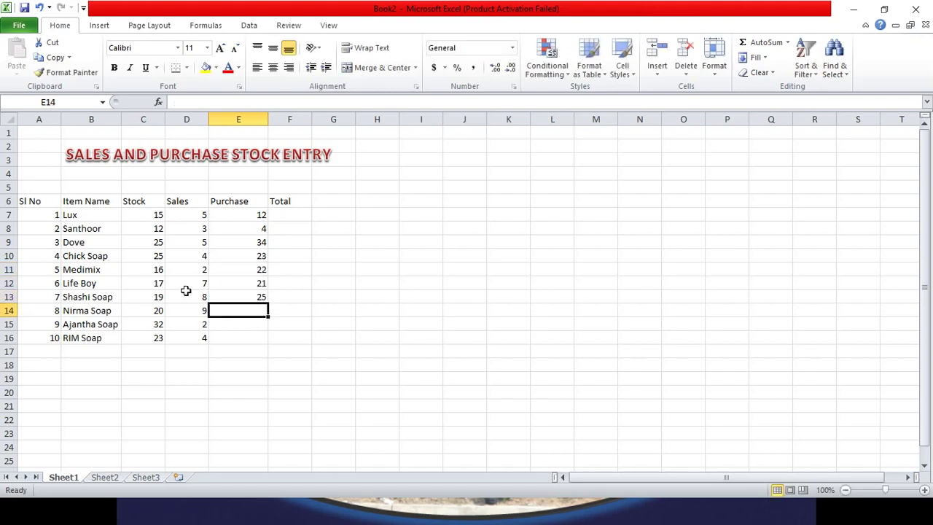
text(35)
key(Return)
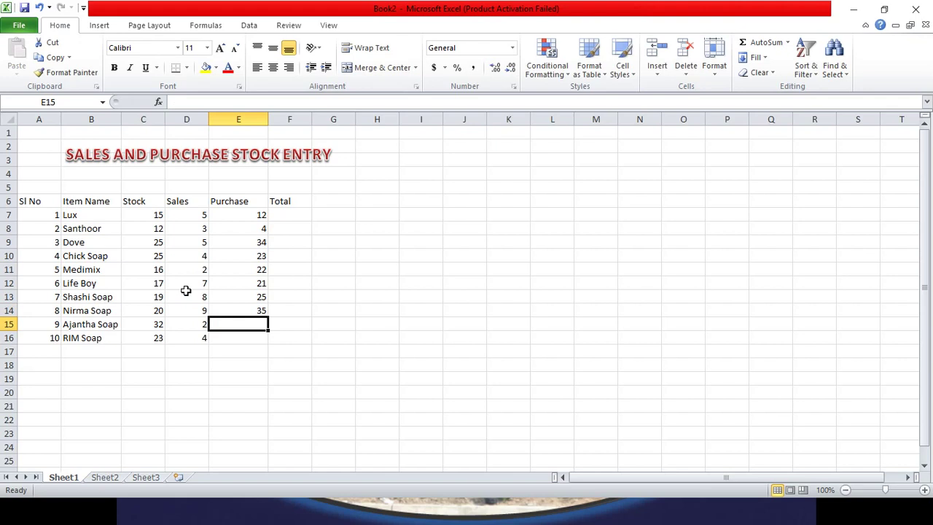
text(36)
key(Return)
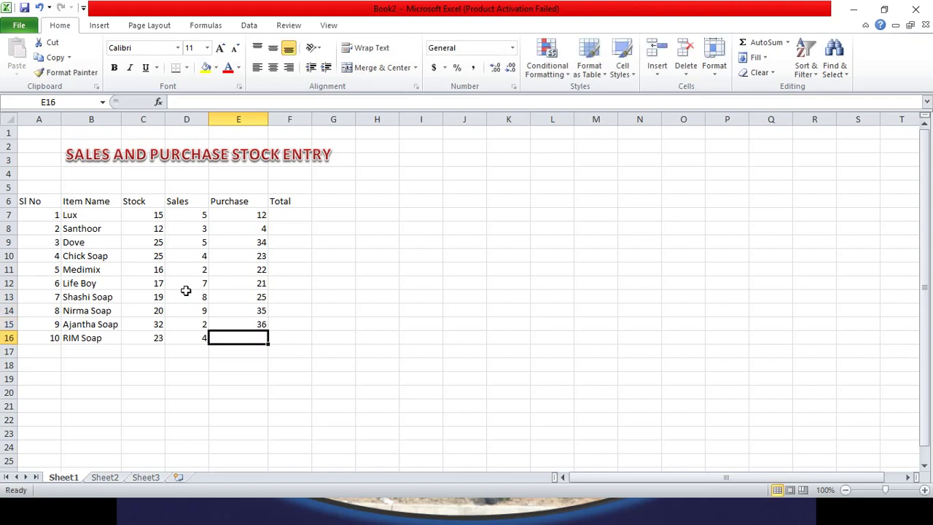
text(26)
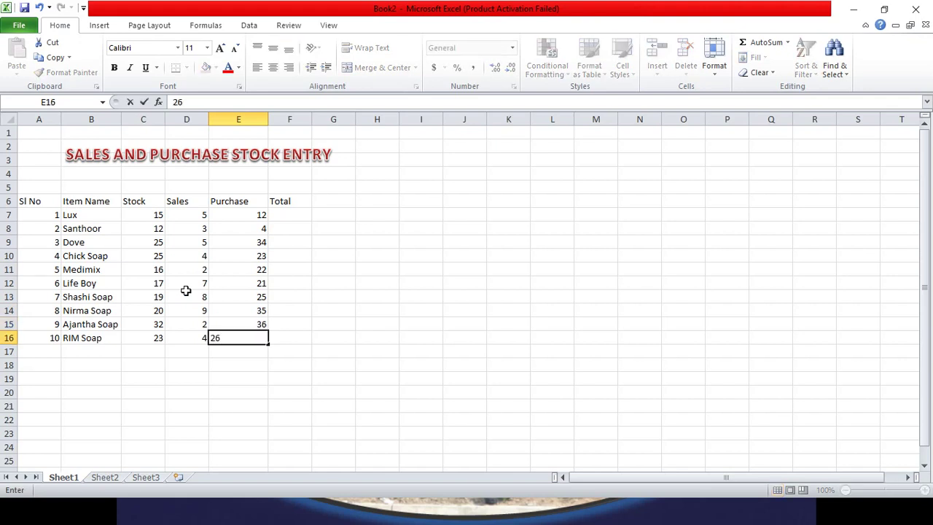
key(Return)
key(Right)
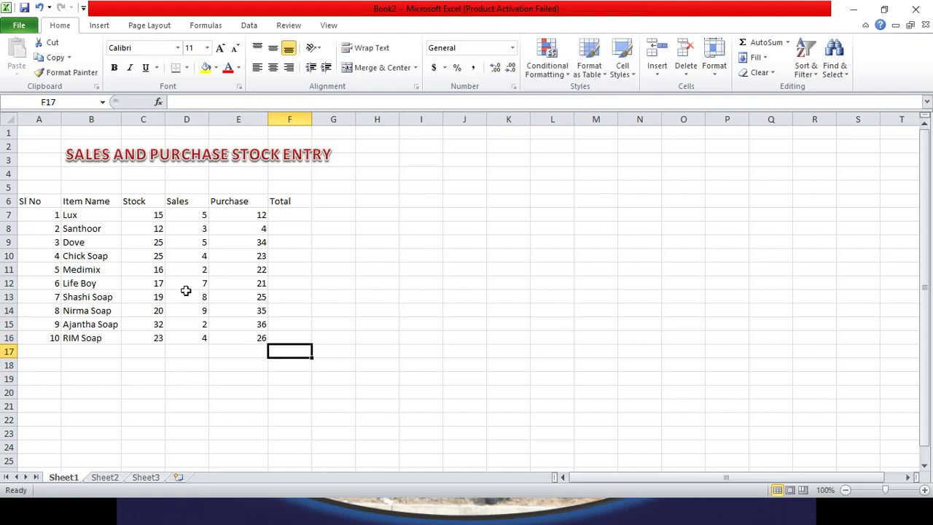
key(Up)
key(Up)
key(Up)
key(Up)
key(Up)
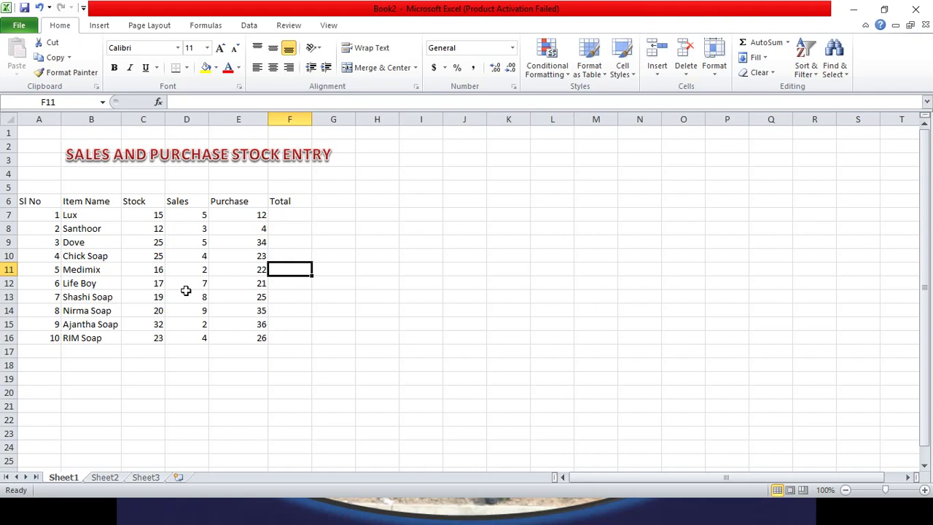
Enter the formula =(C7-D7+E7) in Lux's Total cell F7, giving 22
key(Up)
key(Up)
key(Up)
key(Up)
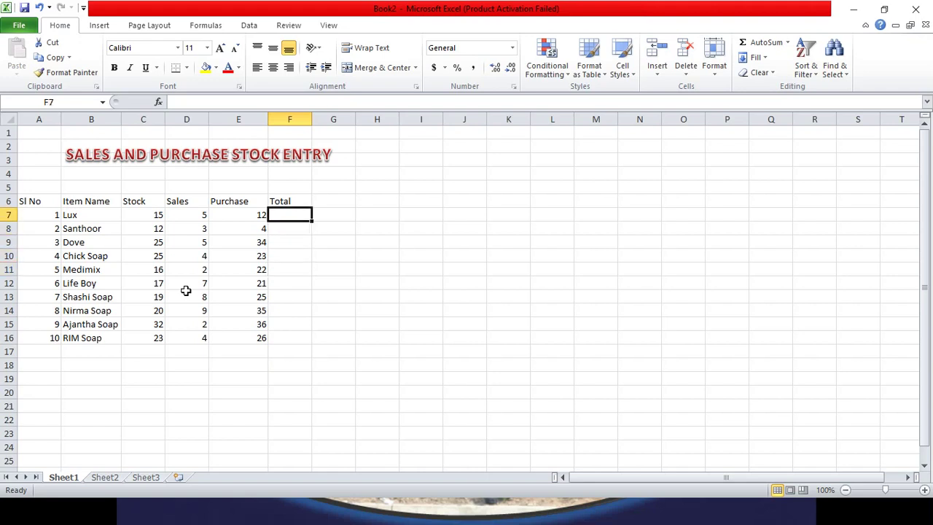
text(=)
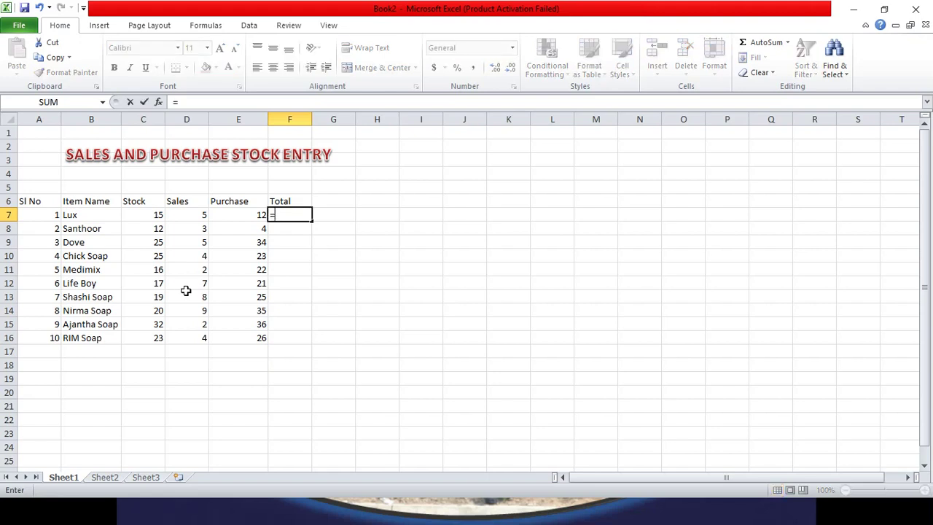
click(153, 218)
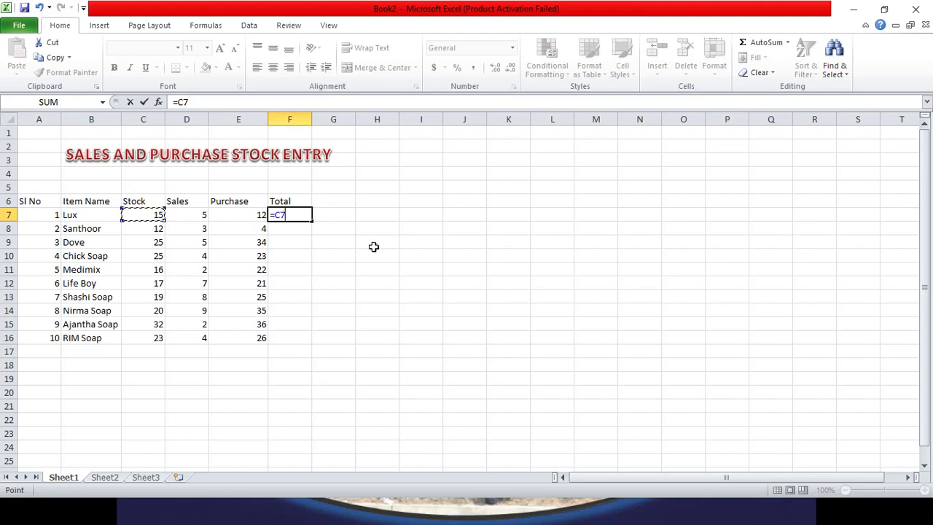
key(BackSpace)
key(BackSpace)
text(()
click(159, 216)
text(-)
click(194, 214)
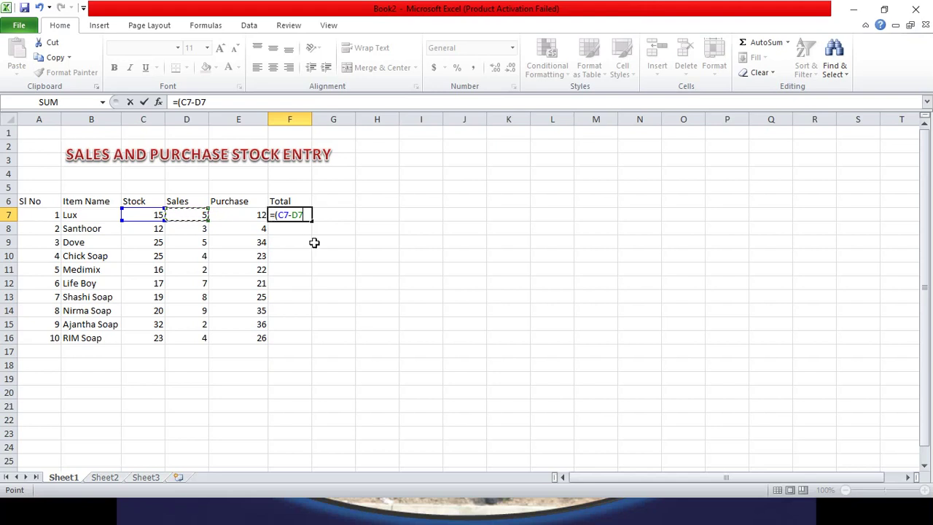
text(+)
click(258, 217)
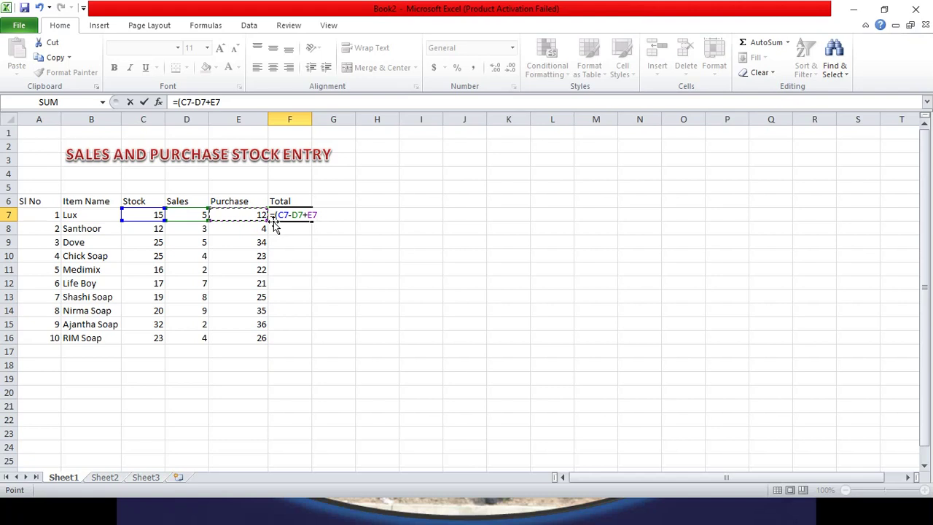
text())
key(Return)
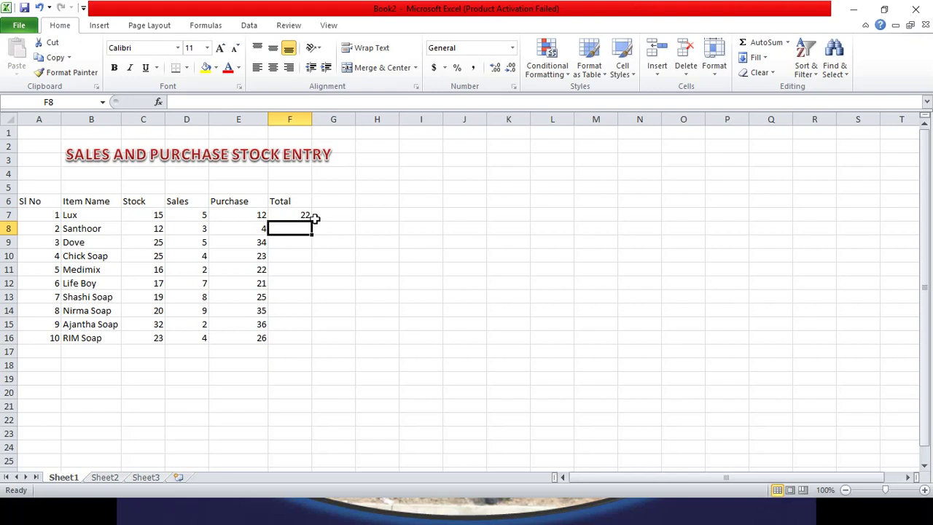
click(311, 216)
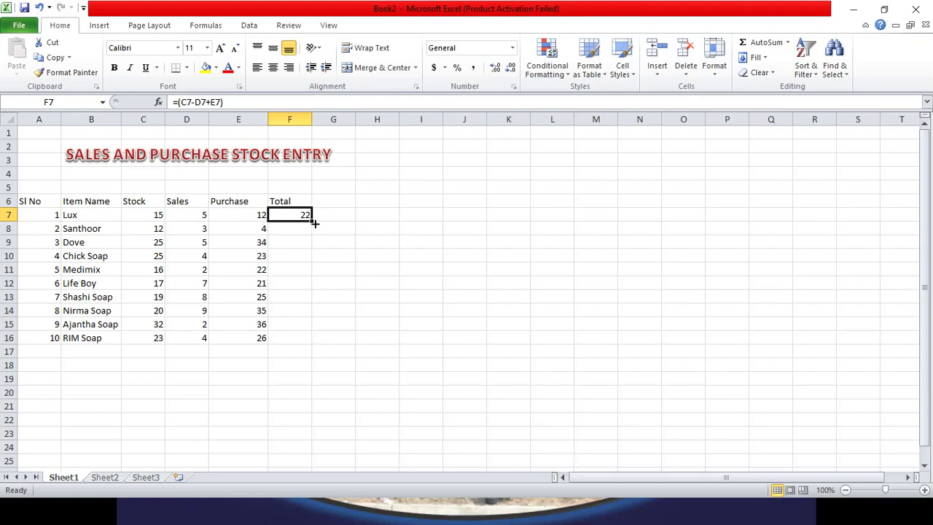
Fill the F7 Total formula down to F16 for all ten soap items
drag(312, 222, 310, 341)
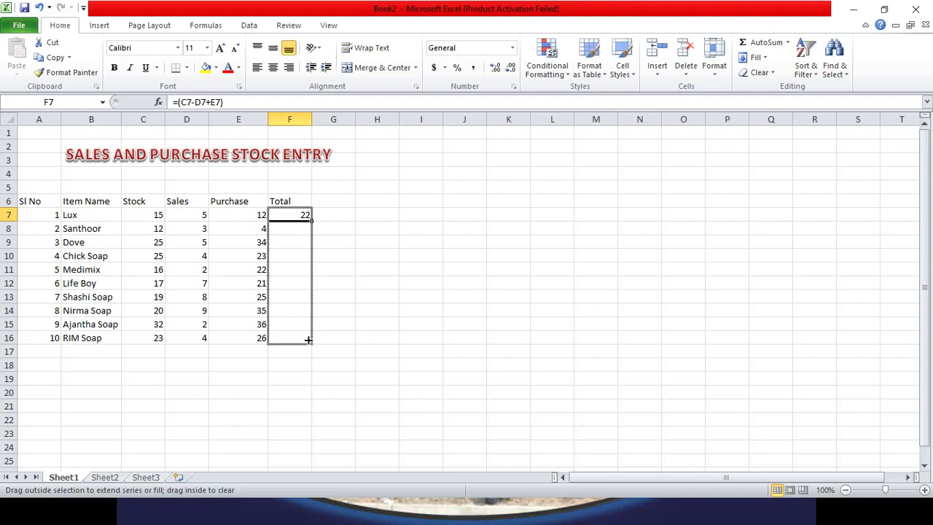
click(373, 266)
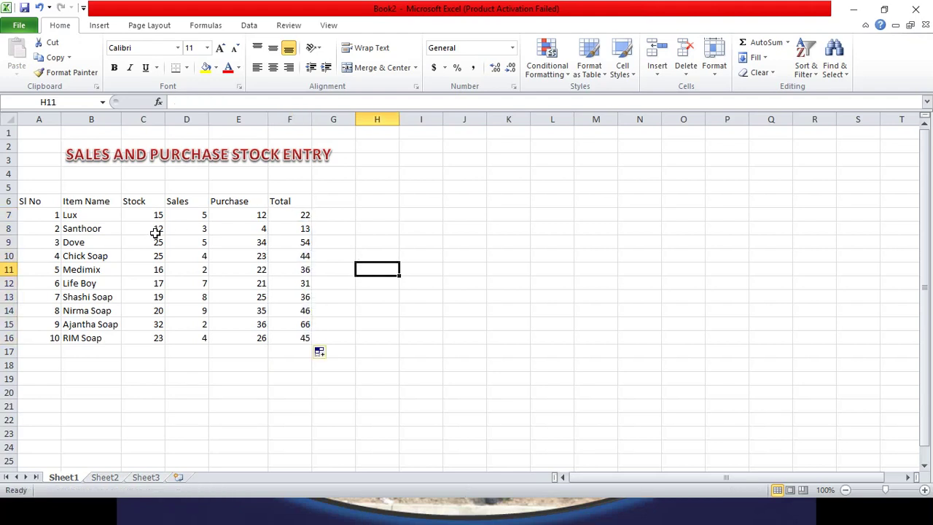